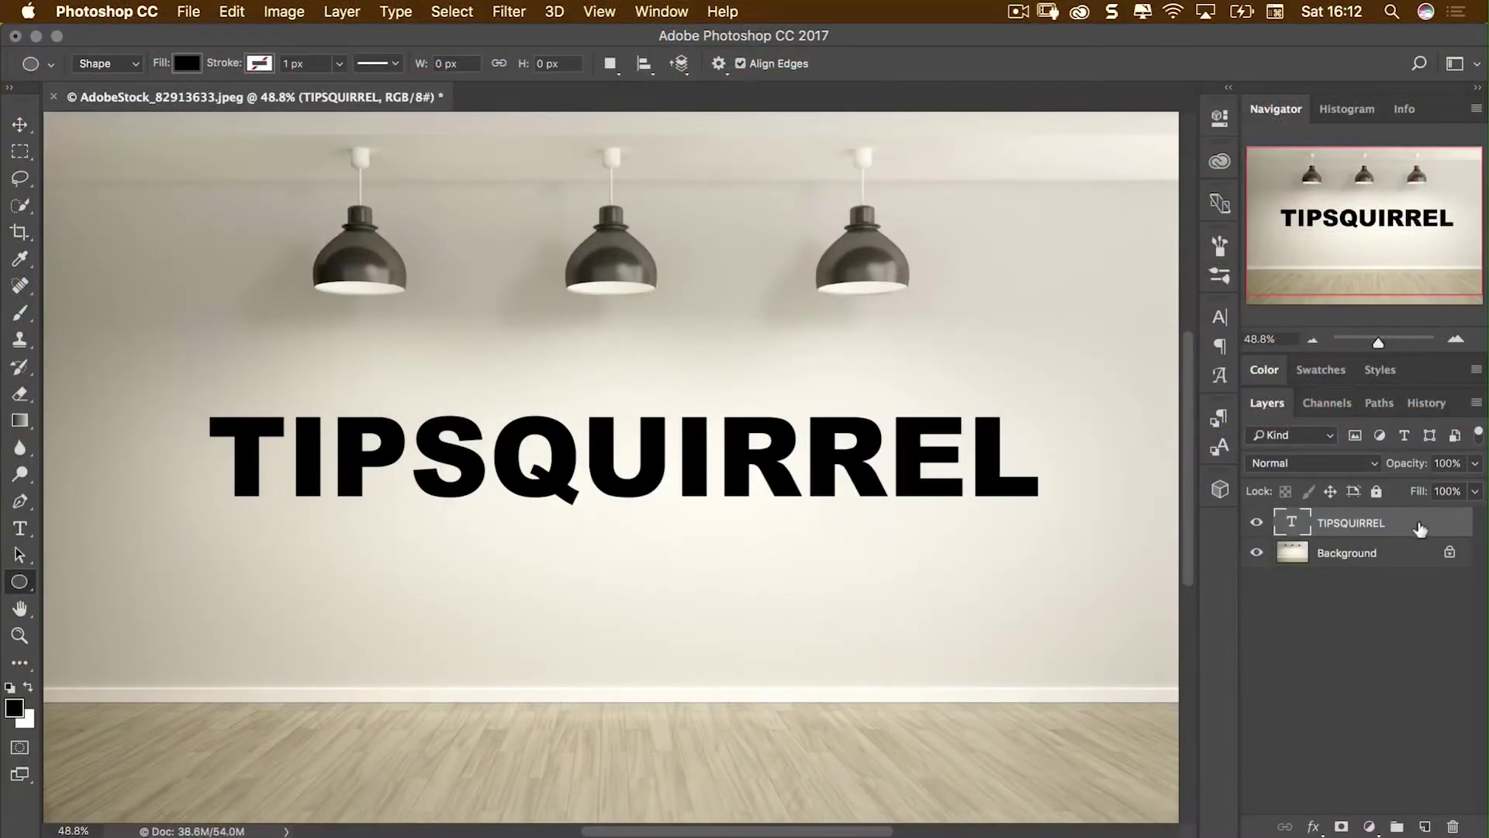
Add a drop shadow to the TIPSQUIRREL text layer with global light off and a 90° angle.
{"action": "double_click", "coordinate": [1420, 528]}
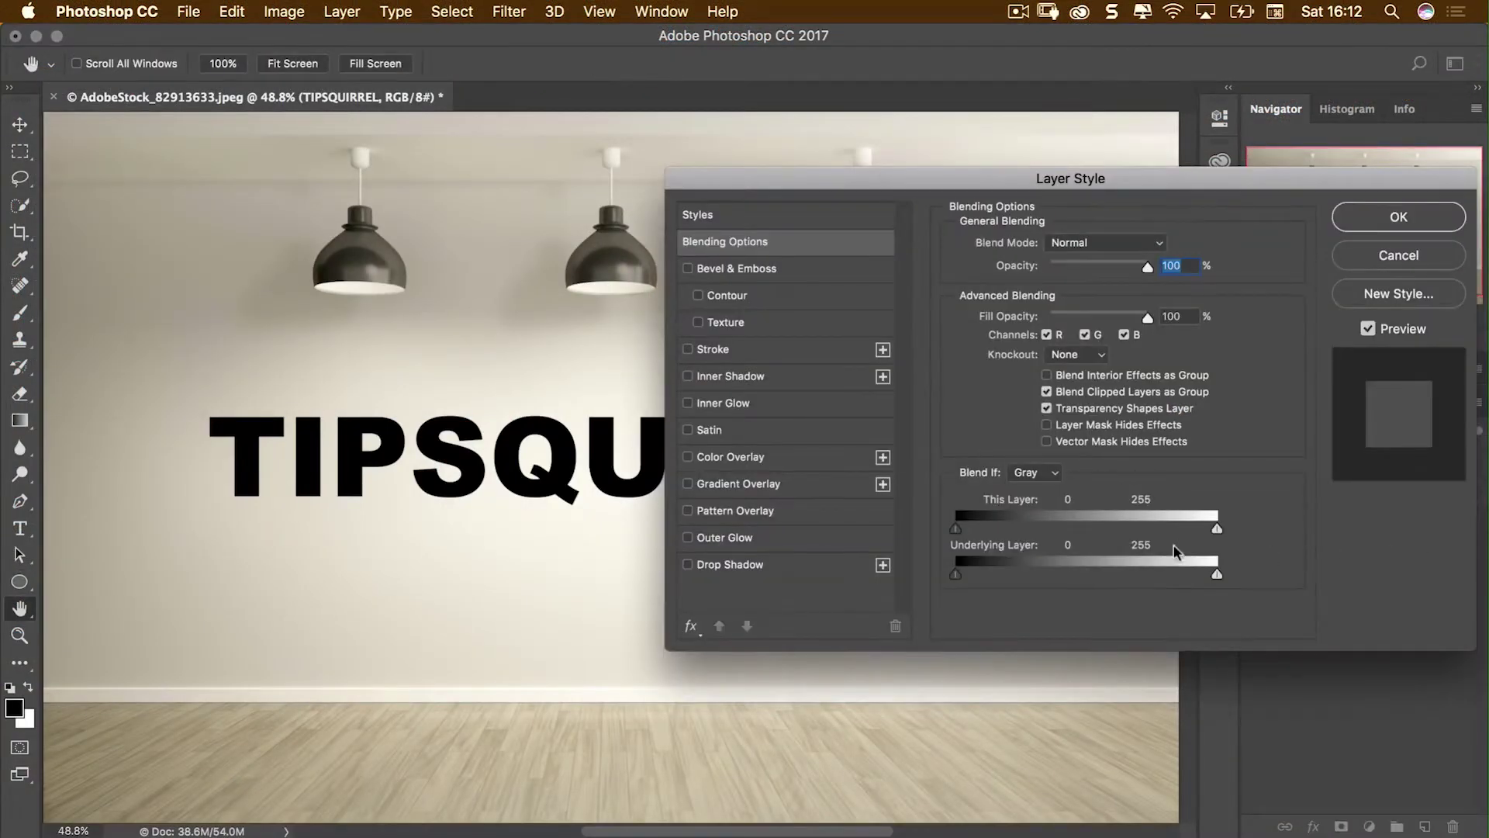
{"action": "left_click", "coordinate": [731, 566]}
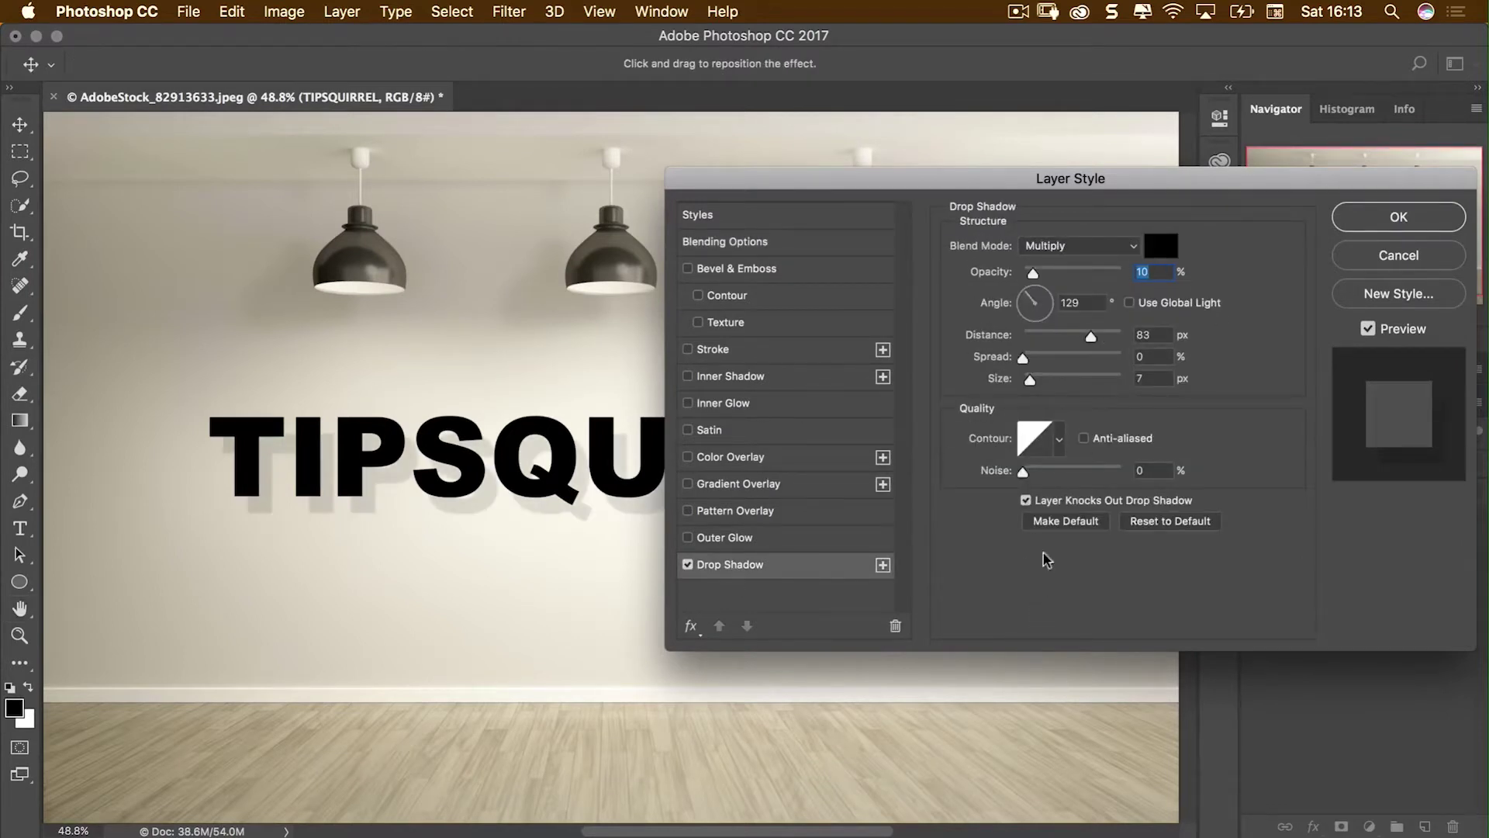
{"action": "left_click", "coordinate": [1130, 303]}
{"action": "left_click", "coordinate": [1130, 304]}
{"action": "left_click", "coordinate": [1035, 292]}
{"action": "left_click", "coordinate": [1030, 288]}
{"action": "left_click_drag", "start_coordinate": [1029, 288], "coordinate": [1035, 286]}
{"action": "left_click", "coordinate": [1035, 291]}
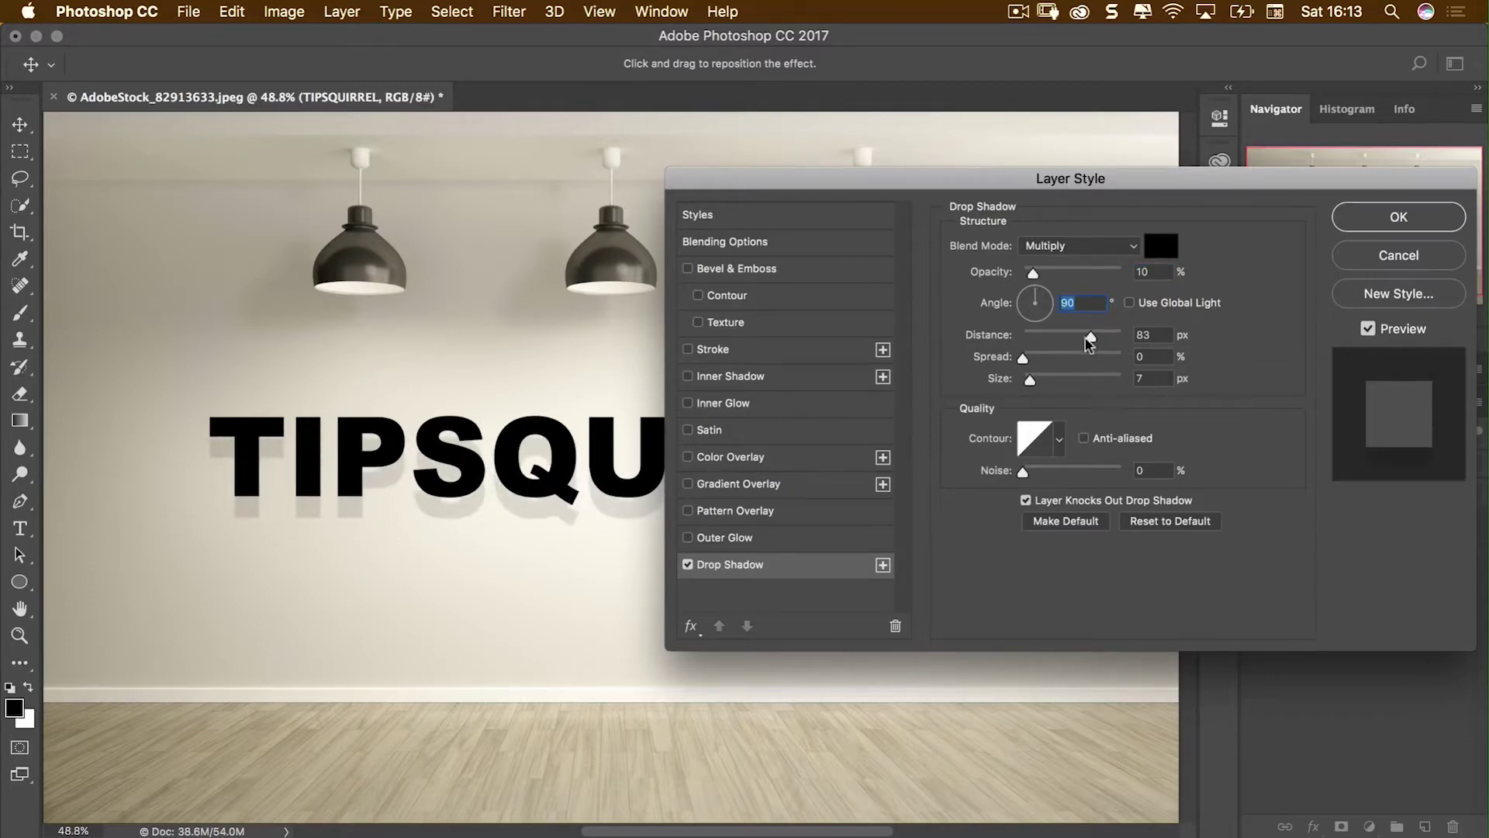
Reduce the text's drop shadow distance to 24 px, keeping its angle at 90°.
{"action": "mouse_move", "coordinate": [1091, 336]}
{"action": "left_mouse_down"}
{"action": "mouse_move", "coordinate": [1058, 339]}
{"action": "mouse_move", "coordinate": [1071, 338]}
{"action": "left_mouse_up"}
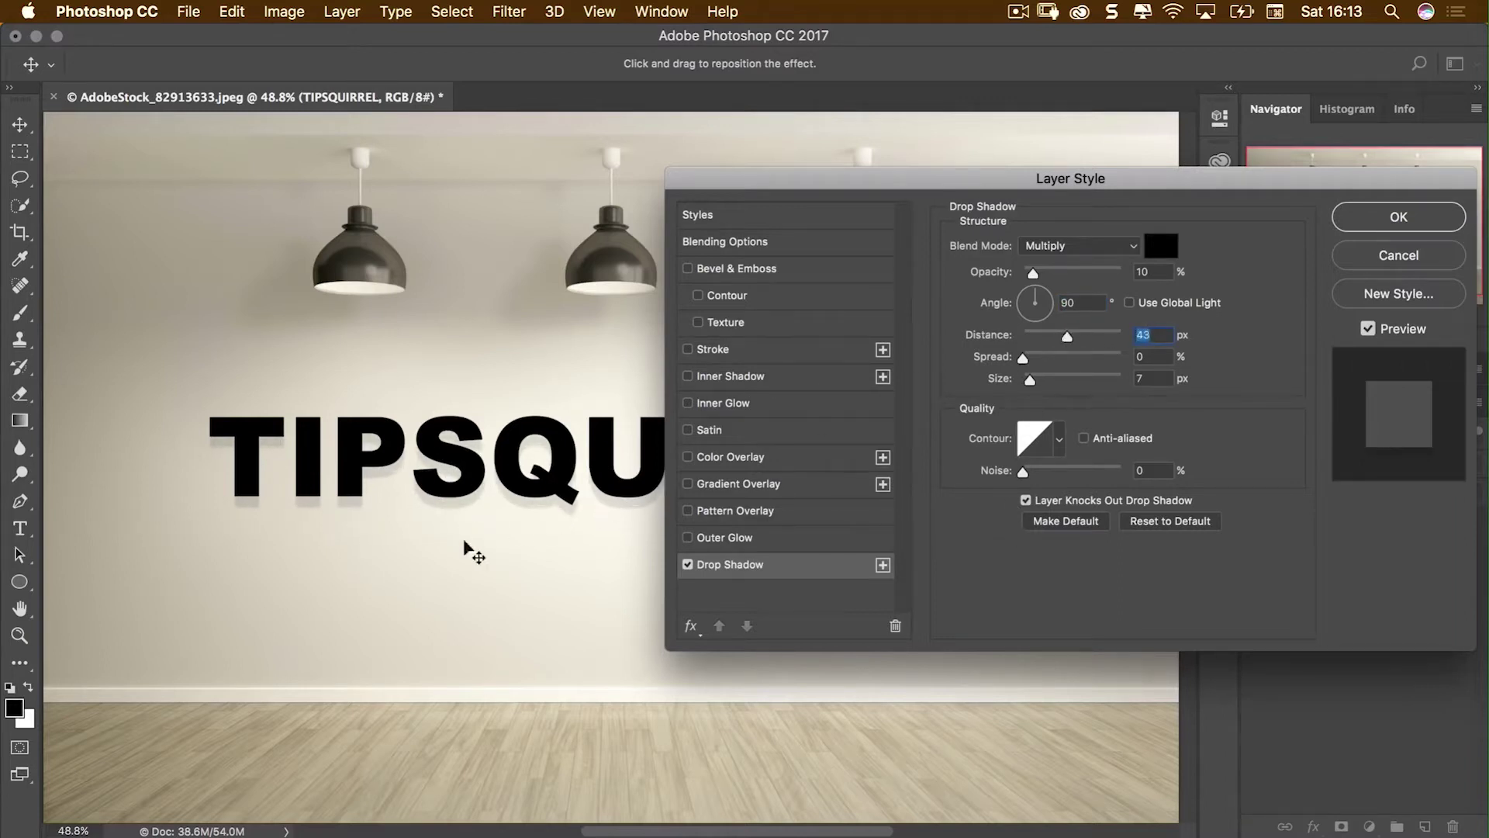
{"action": "mouse_move", "coordinate": [465, 499]}
{"action": "left_mouse_down"}
{"action": "mouse_move", "coordinate": [511, 511]}
{"action": "mouse_move", "coordinate": [457, 476]}
{"action": "mouse_move", "coordinate": [485, 489]}
{"action": "left_mouse_up"}
{"action": "left_click", "coordinate": [1081, 302]}
{"action": "type", "text": "90"}
{"action": "key", "text": "Tab"}
{"action": "key", "text": "Down"}
{"action": "key", "text": "Down"}
{"action": "key", "text": "Down"}
{"action": "key", "text": "Down"}
{"action": "key", "text": "Down"}
{"action": "key", "text": "Down"}
{"action": "key", "text": "Down"}
{"action": "key", "text": "Down"}
{"action": "key", "text": "Down"}
{"action": "key", "text": "Down"}
{"action": "key", "text": "Down"}
{"action": "key", "text": "Down"}
{"action": "key", "text": "Down"}
{"action": "key", "text": "Down"}
{"action": "key", "text": "Down"}
{"action": "key", "text": "Down"}
{"action": "key", "text": "Down"}
{"action": "key", "text": "Down"}
{"action": "key", "text": "Down"}
{"action": "key", "text": "Down"}
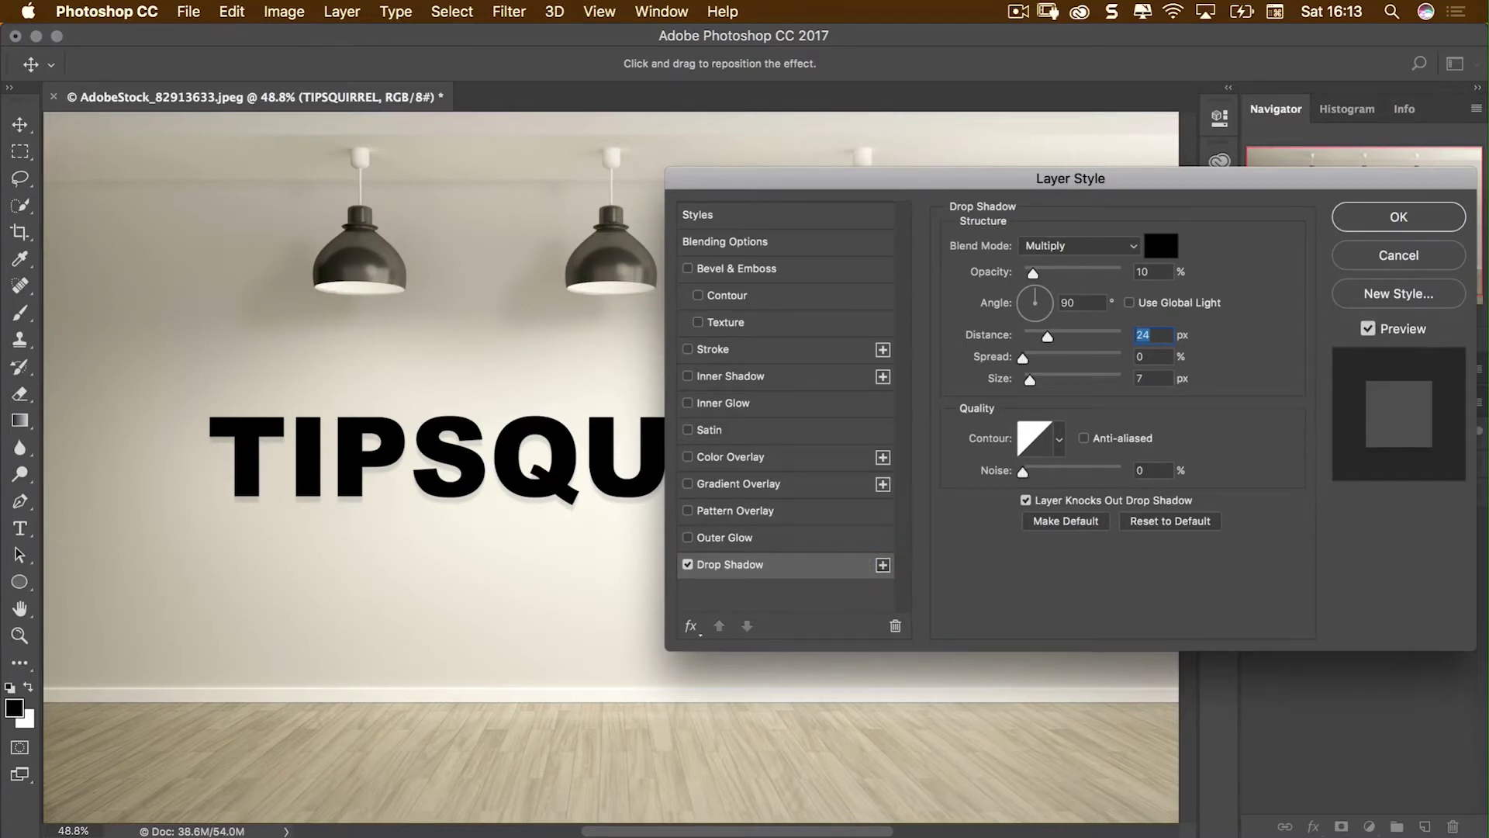
Add two more drop shadows to the text, one at about 37° and 50 px and one offset to the opposite side.
{"action": "left_click", "coordinate": [882, 565]}
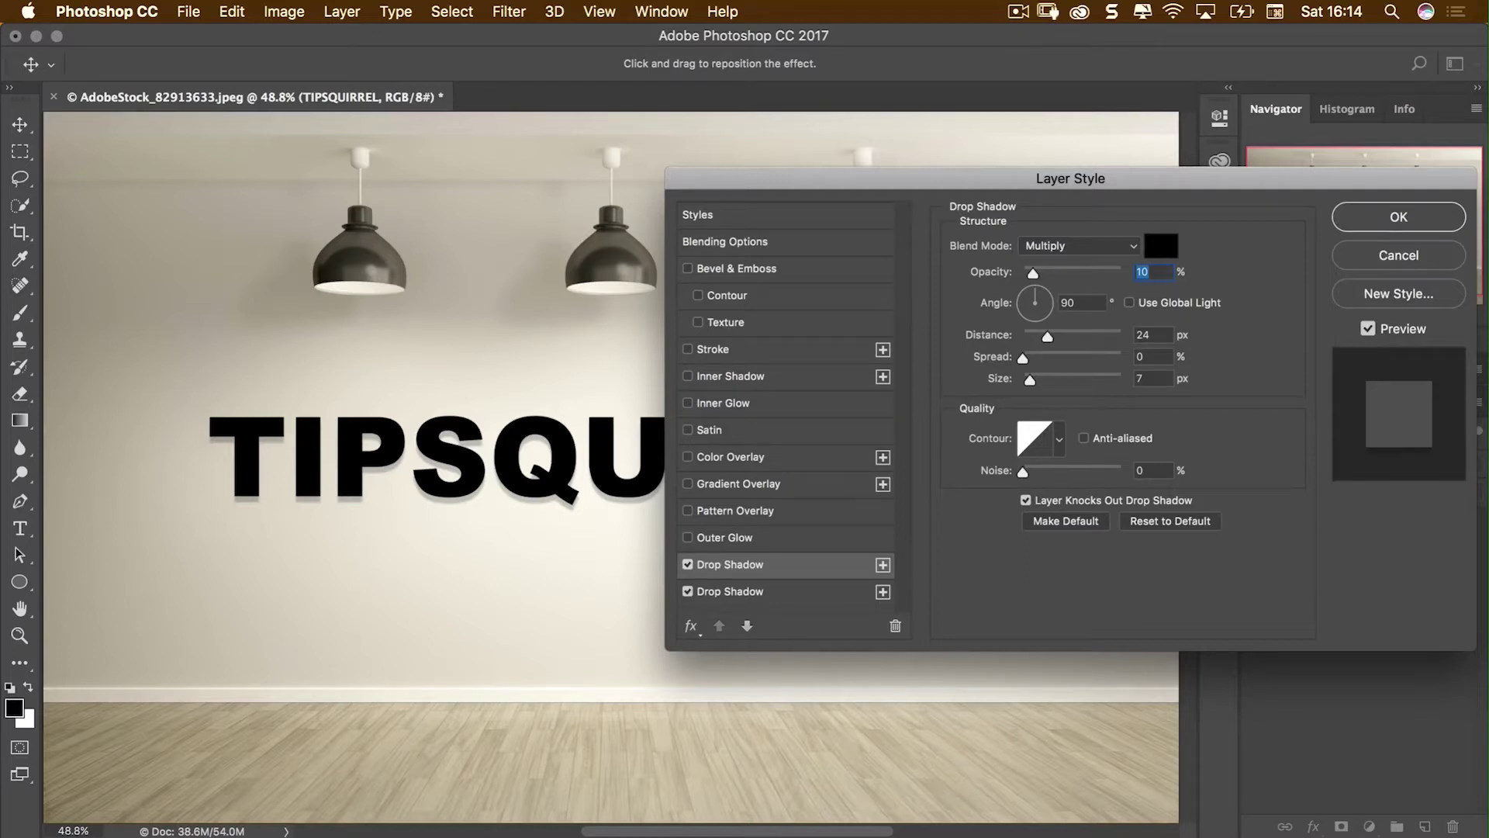
{"action": "left_click_drag", "start_coordinate": [434, 465], "coordinate": [419, 467]}
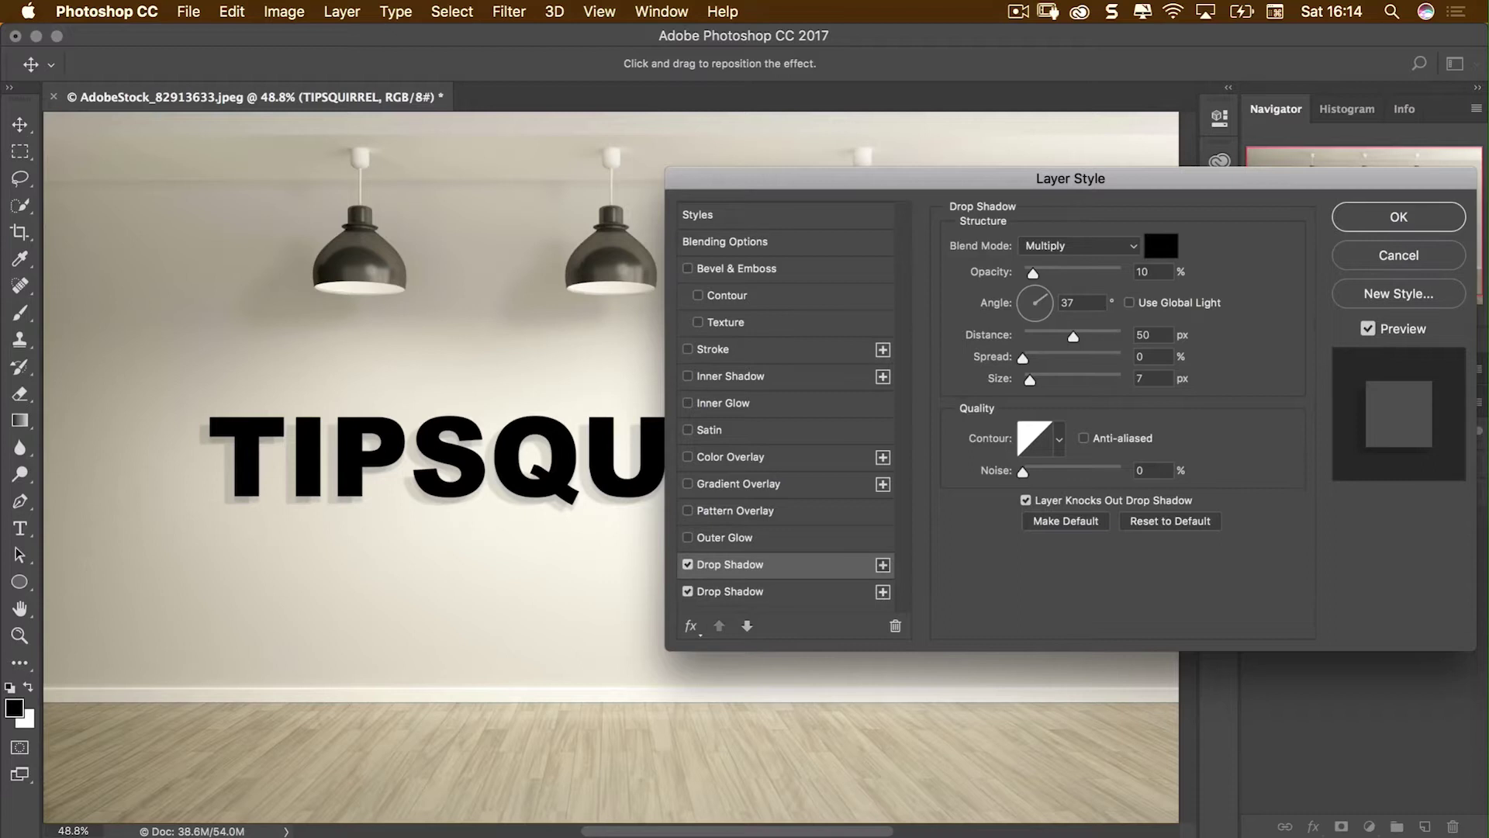
{"action": "left_click_drag", "start_coordinate": [418, 468], "coordinate": [445, 470]}
Add a gradient overlay to the text using the Foreground to Background preset at 40% opacity.
{"action": "left_click_drag", "start_coordinate": [1157, 208], "coordinate": [1082, 282]}
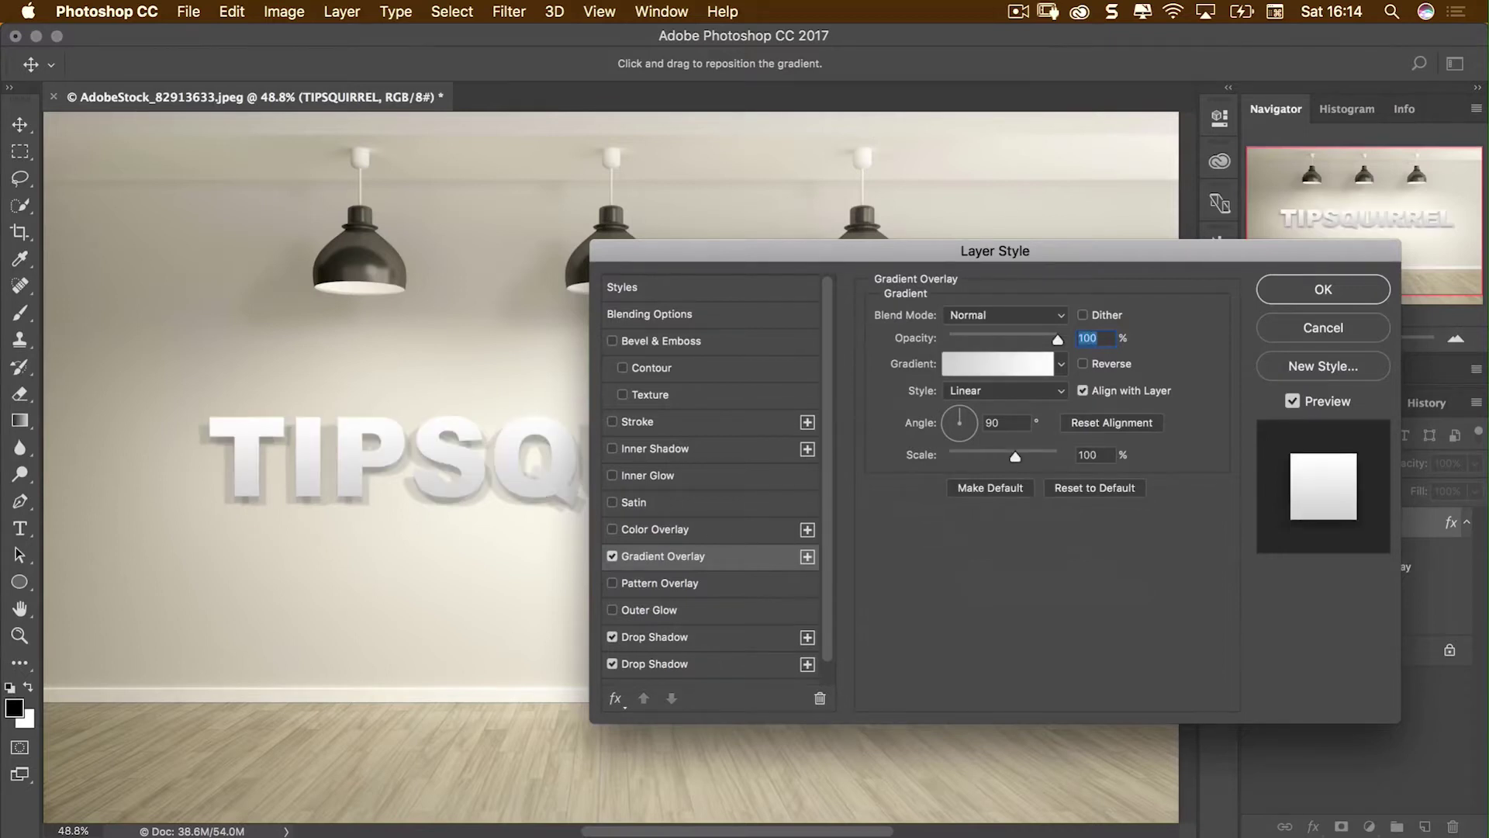
{"action": "left_click_drag", "start_coordinate": [995, 251], "coordinate": [1047, 296]}
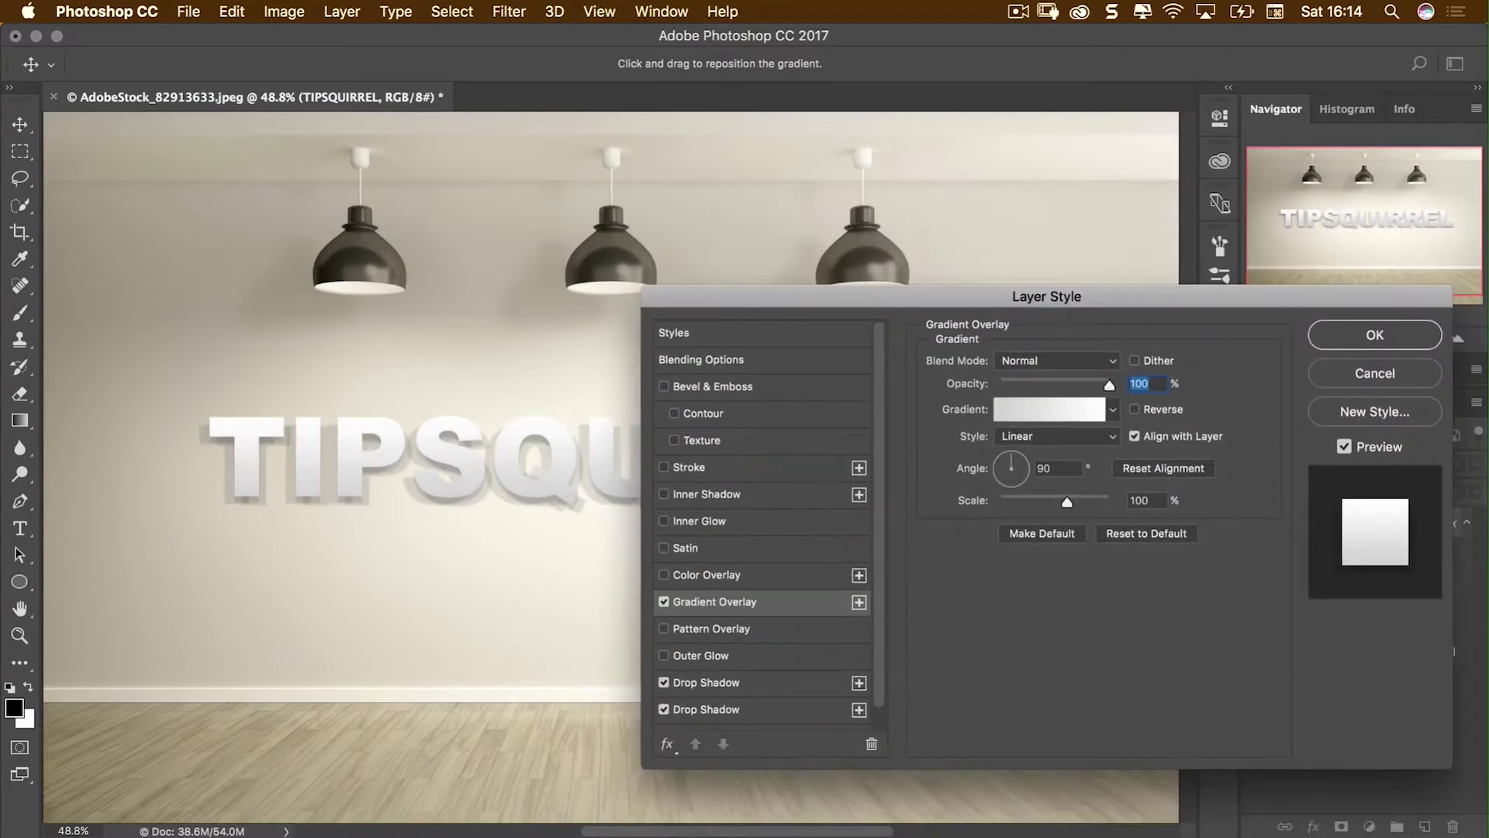
{"action": "left_click", "coordinate": [1048, 408]}
{"action": "left_click", "coordinate": [875, 377]}
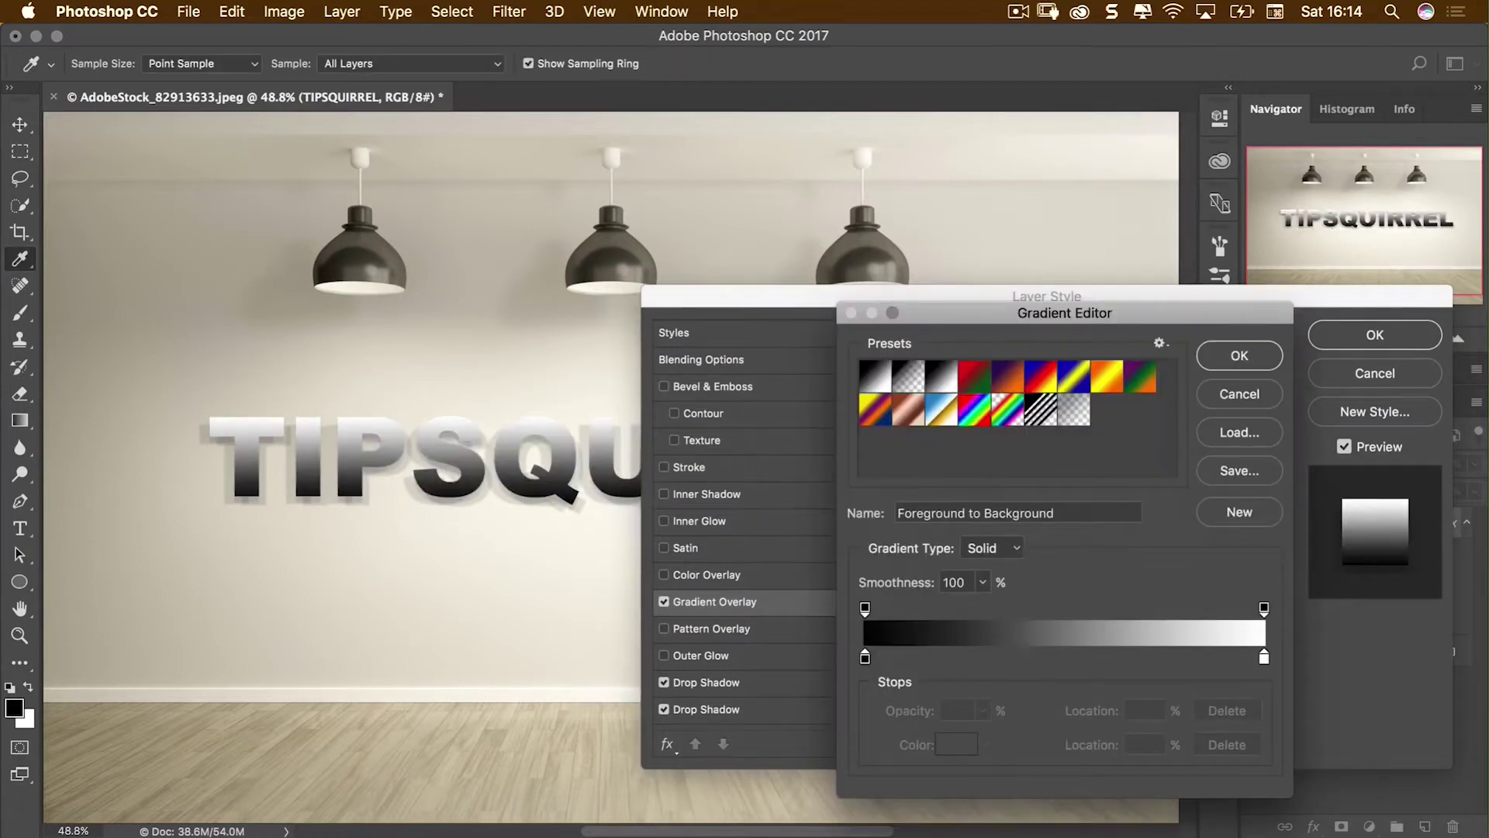
{"action": "key", "text": "Return"}
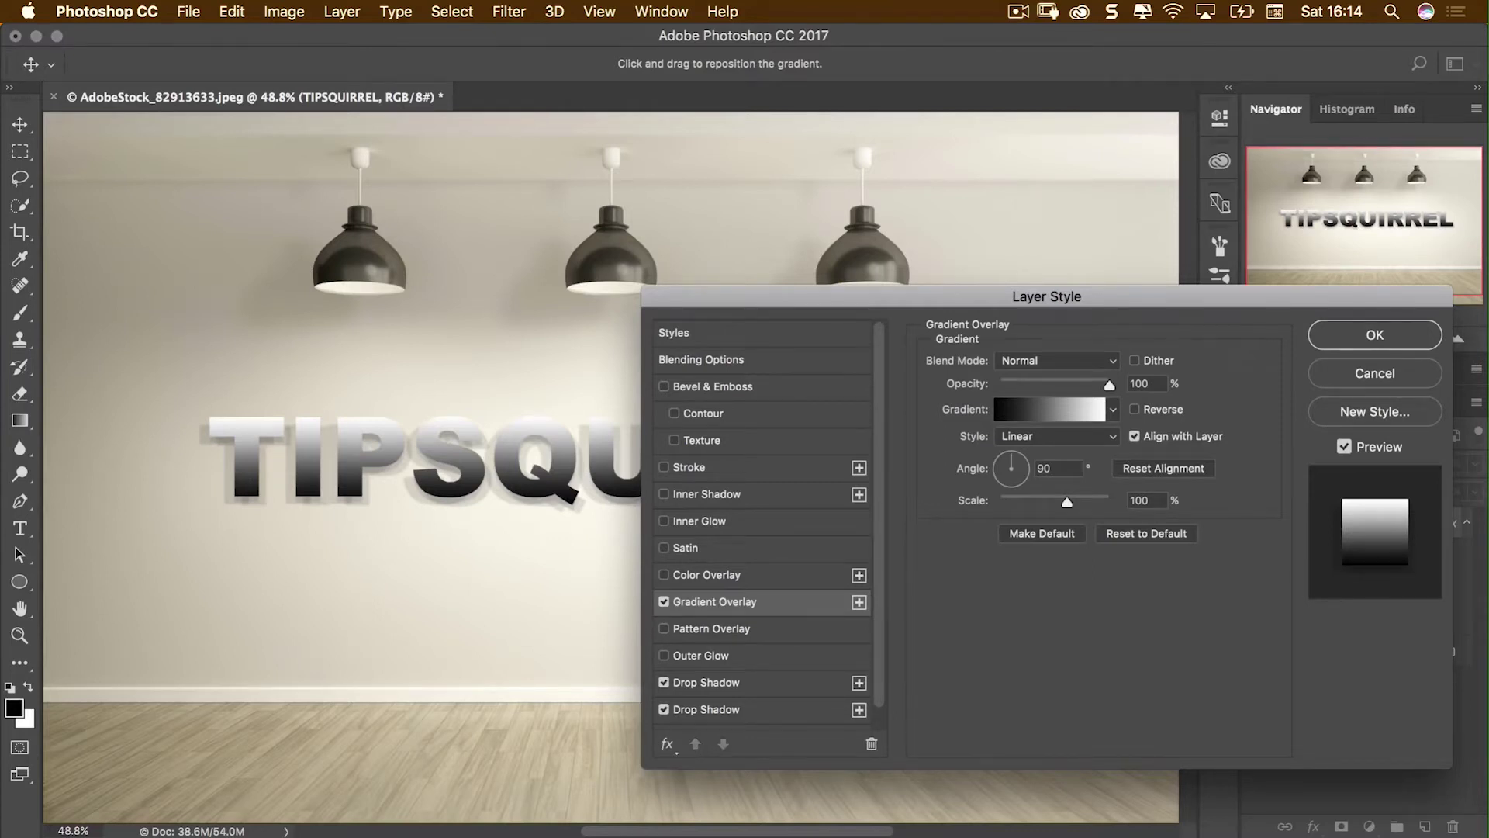
{"action": "left_click_drag", "start_coordinate": [1109, 385], "coordinate": [1044, 385]}
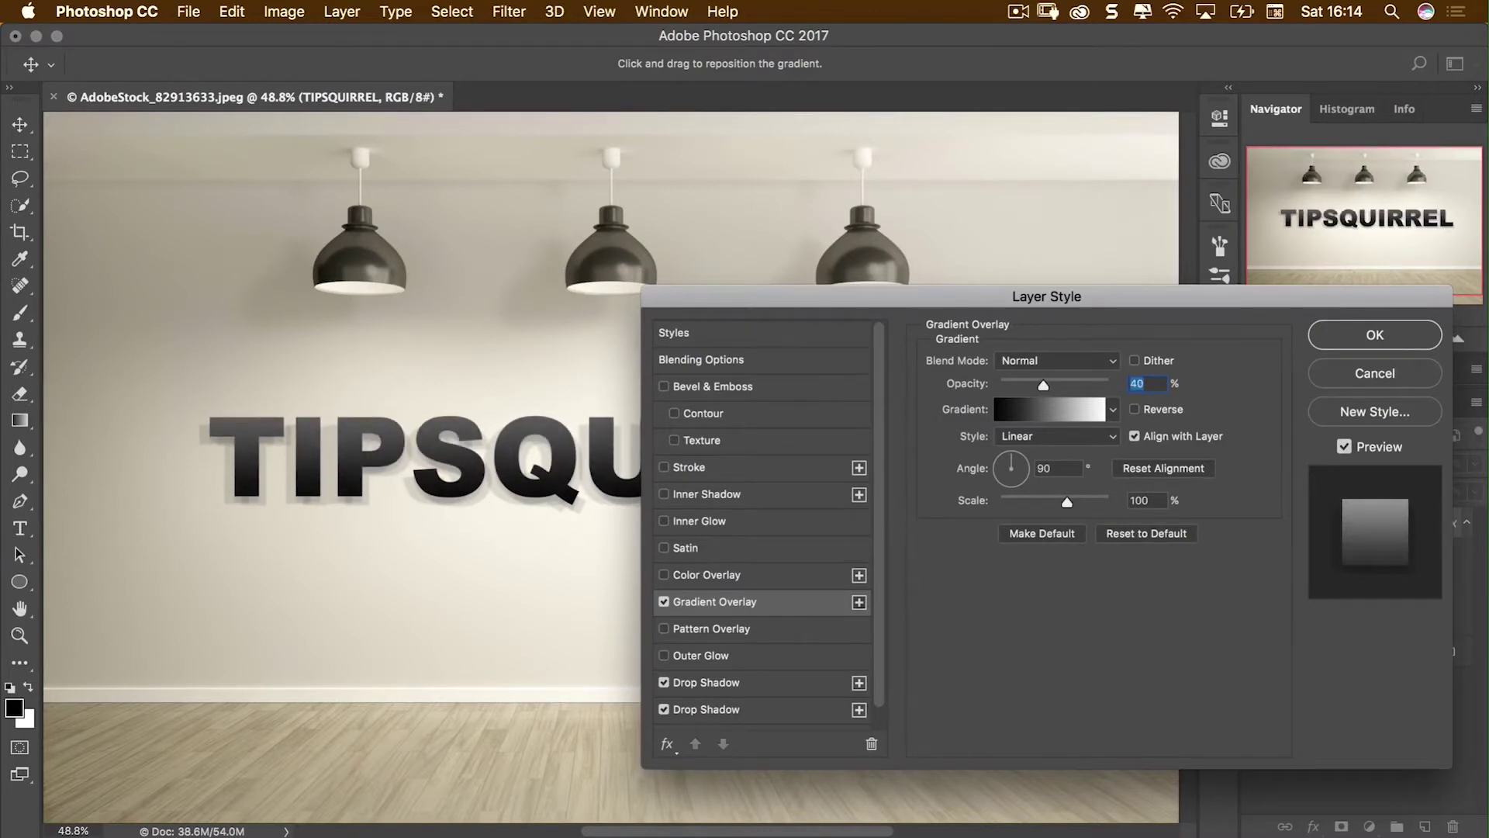
Add a second gradient overlay to the text at a 115° angle with 11% opacity.
{"action": "left_click", "coordinate": [858, 602]}
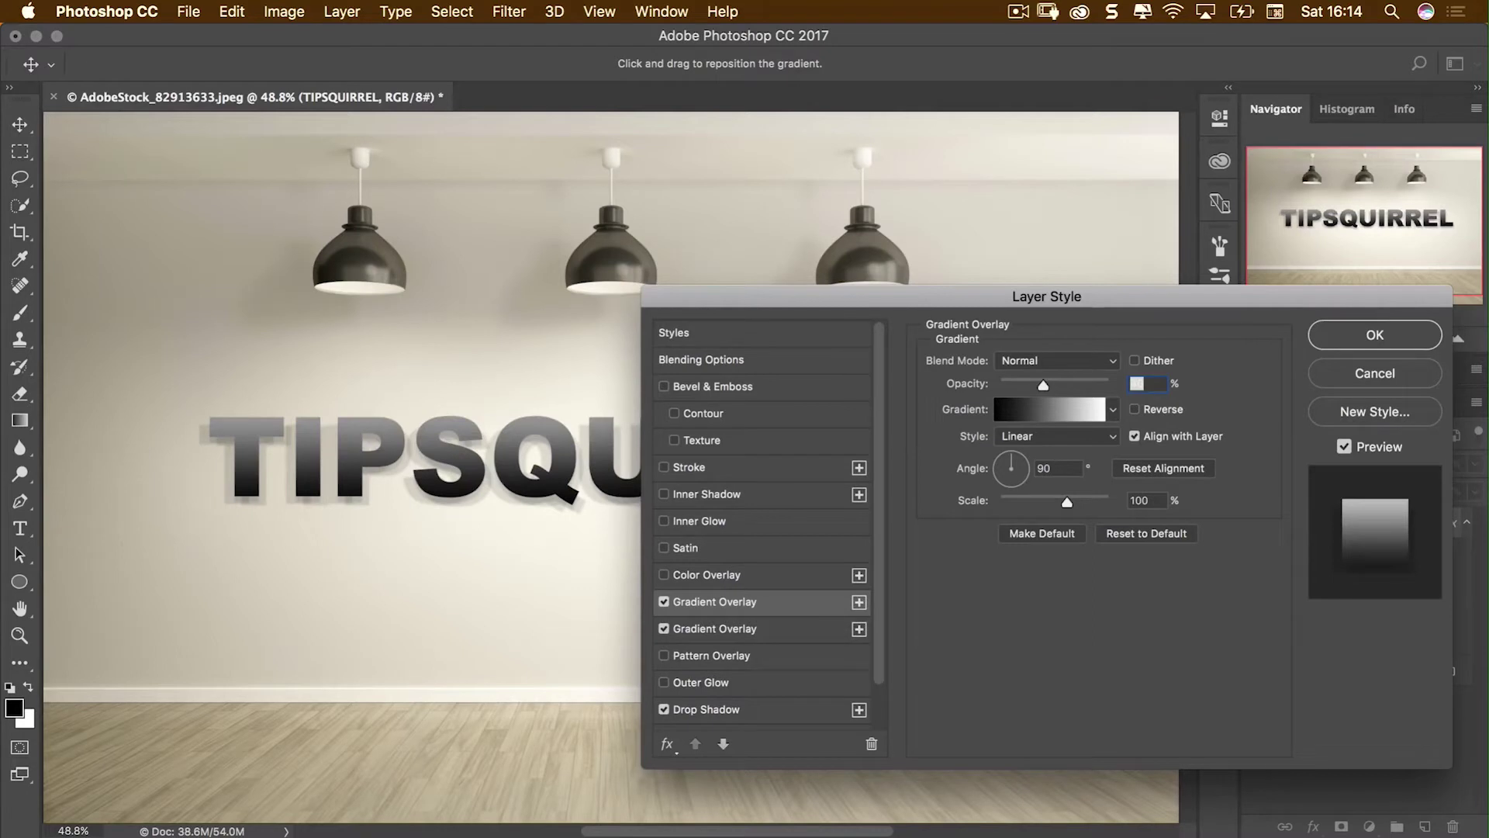
{"action": "left_click_drag", "start_coordinate": [1011, 456], "coordinate": [1005, 456]}
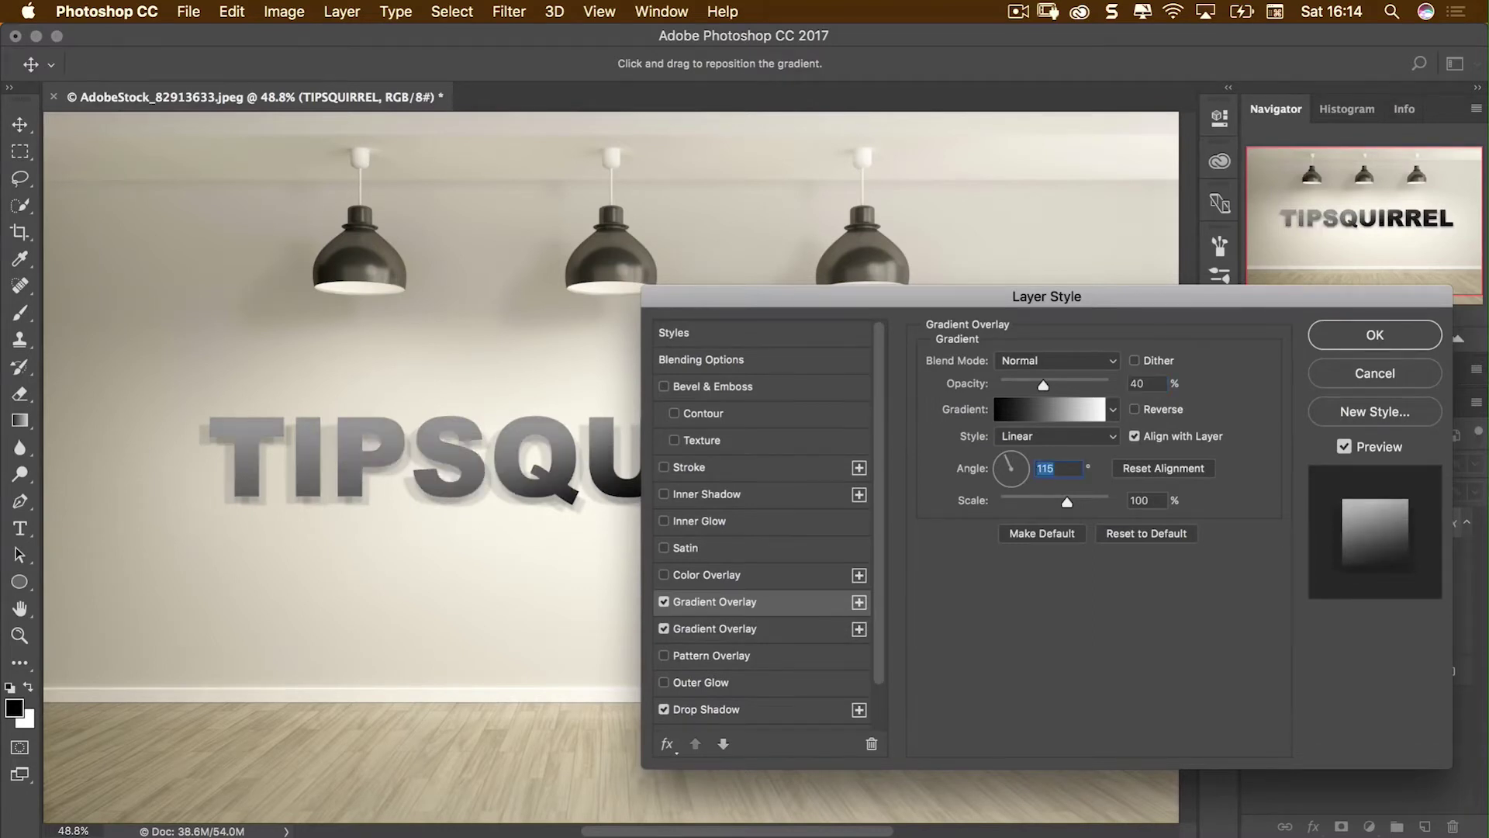
{"action": "left_click_drag", "start_coordinate": [1043, 383], "coordinate": [1008, 381]}
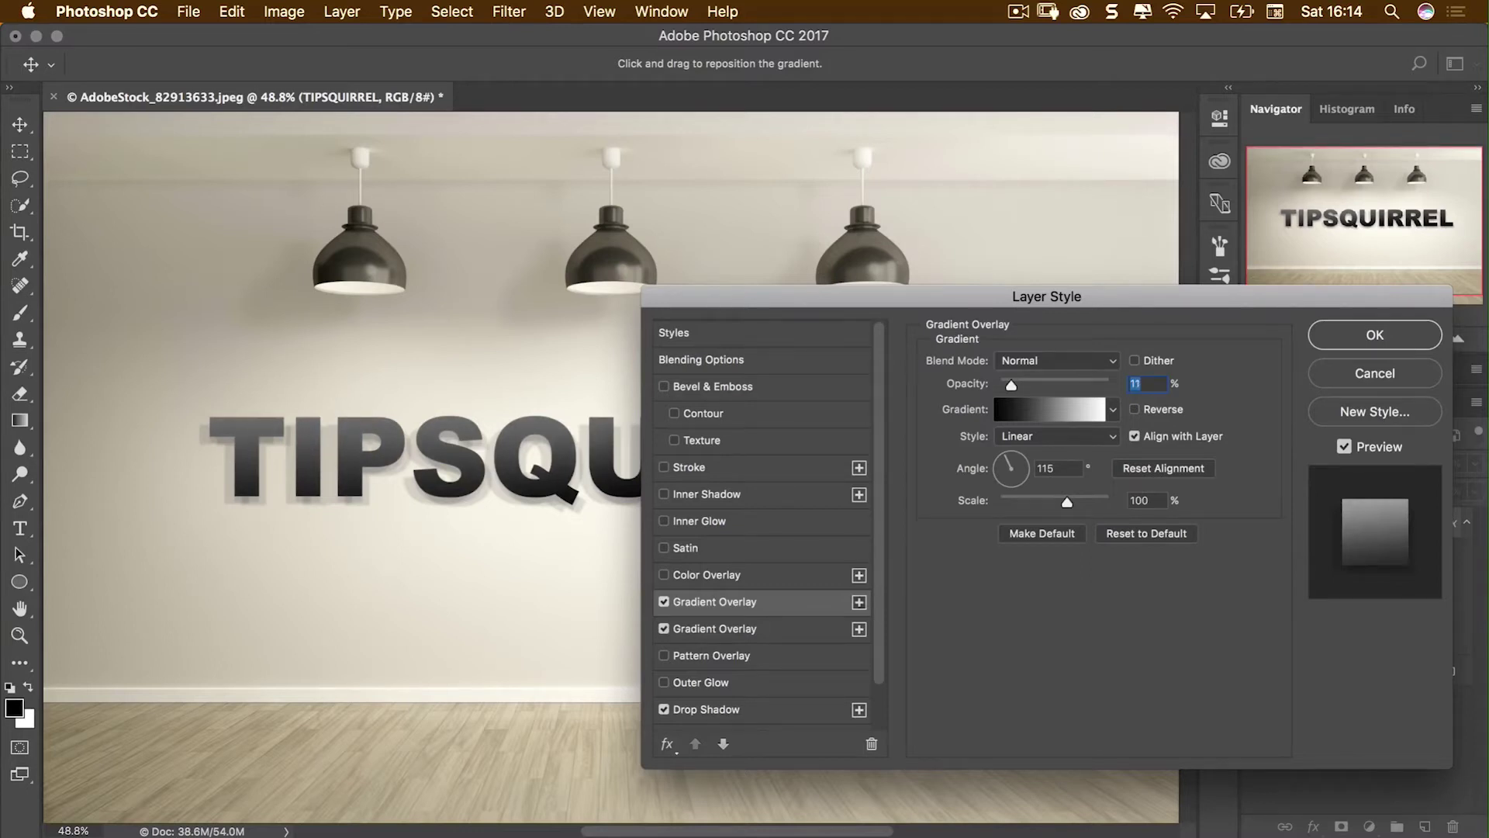
Add a third gradient overlay to the text at a 63° angle with 11% opacity.
{"action": "left_click", "coordinate": [859, 602]}
{"action": "left_click_drag", "start_coordinate": [1004, 454], "coordinate": [1016, 455]}
{"action": "type", "text": "11"}
{"action": "key", "text": "Tab"}
Add a Bevel & Emboss effect to the text with 605% depth and 10 px size, and apply the layer style.
{"action": "left_click_drag", "start_coordinate": [1047, 296], "coordinate": [1116, 224]}
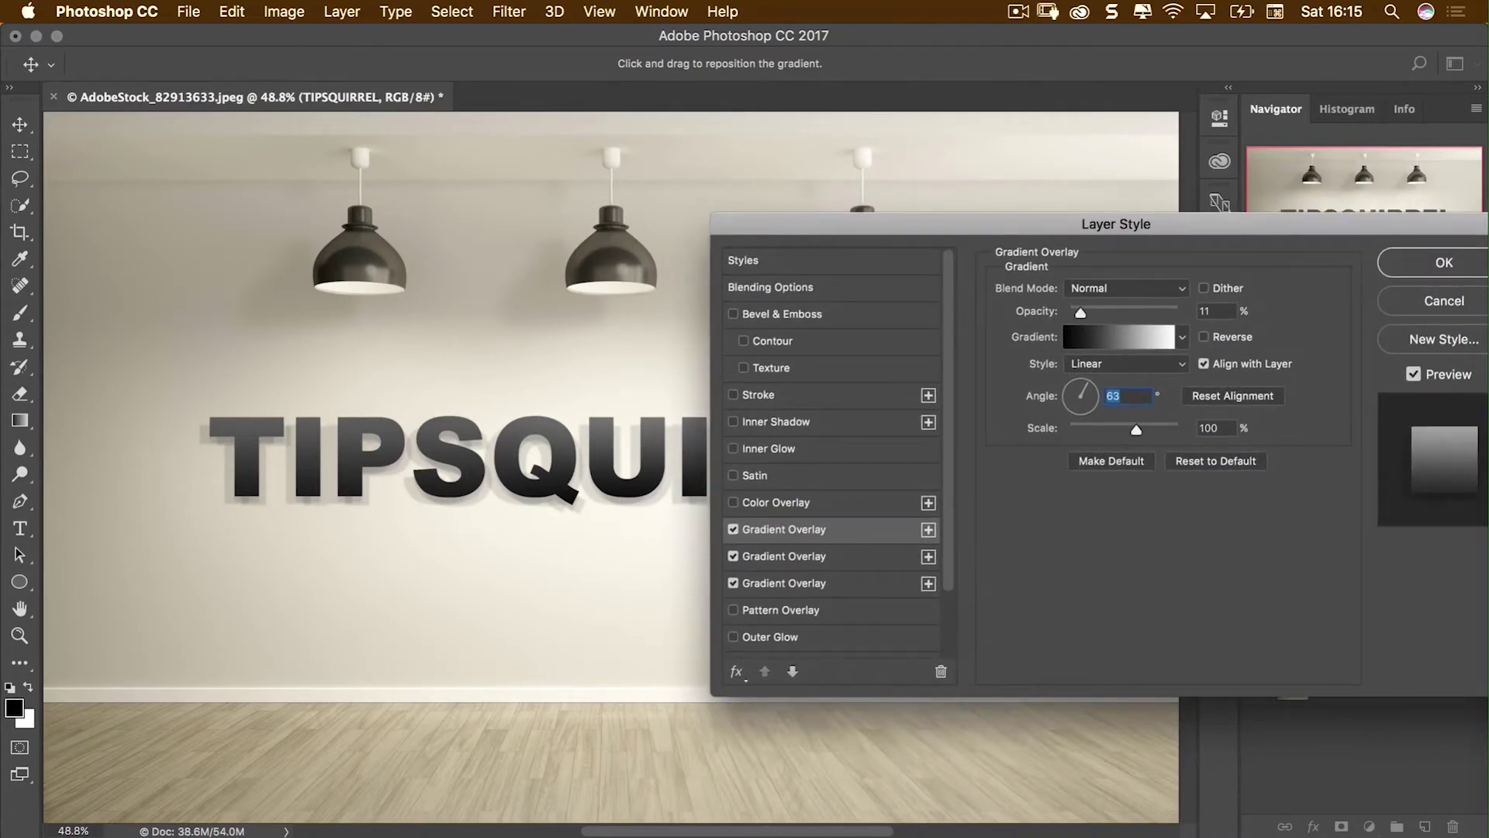
{"action": "left_click", "coordinate": [776, 313]}
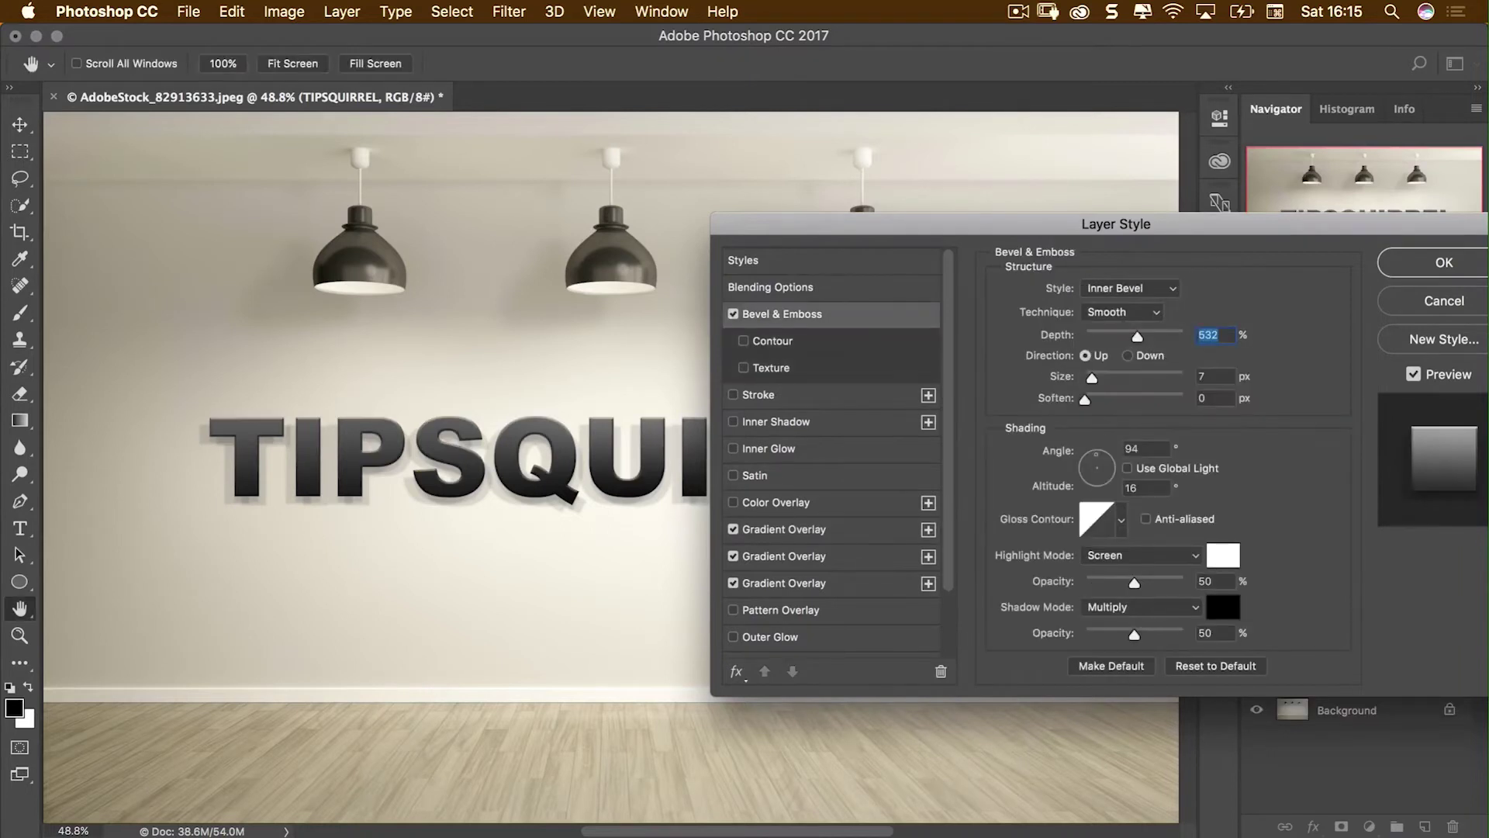
{"action": "left_click_drag", "start_coordinate": [1116, 224], "coordinate": [1103, 152]}
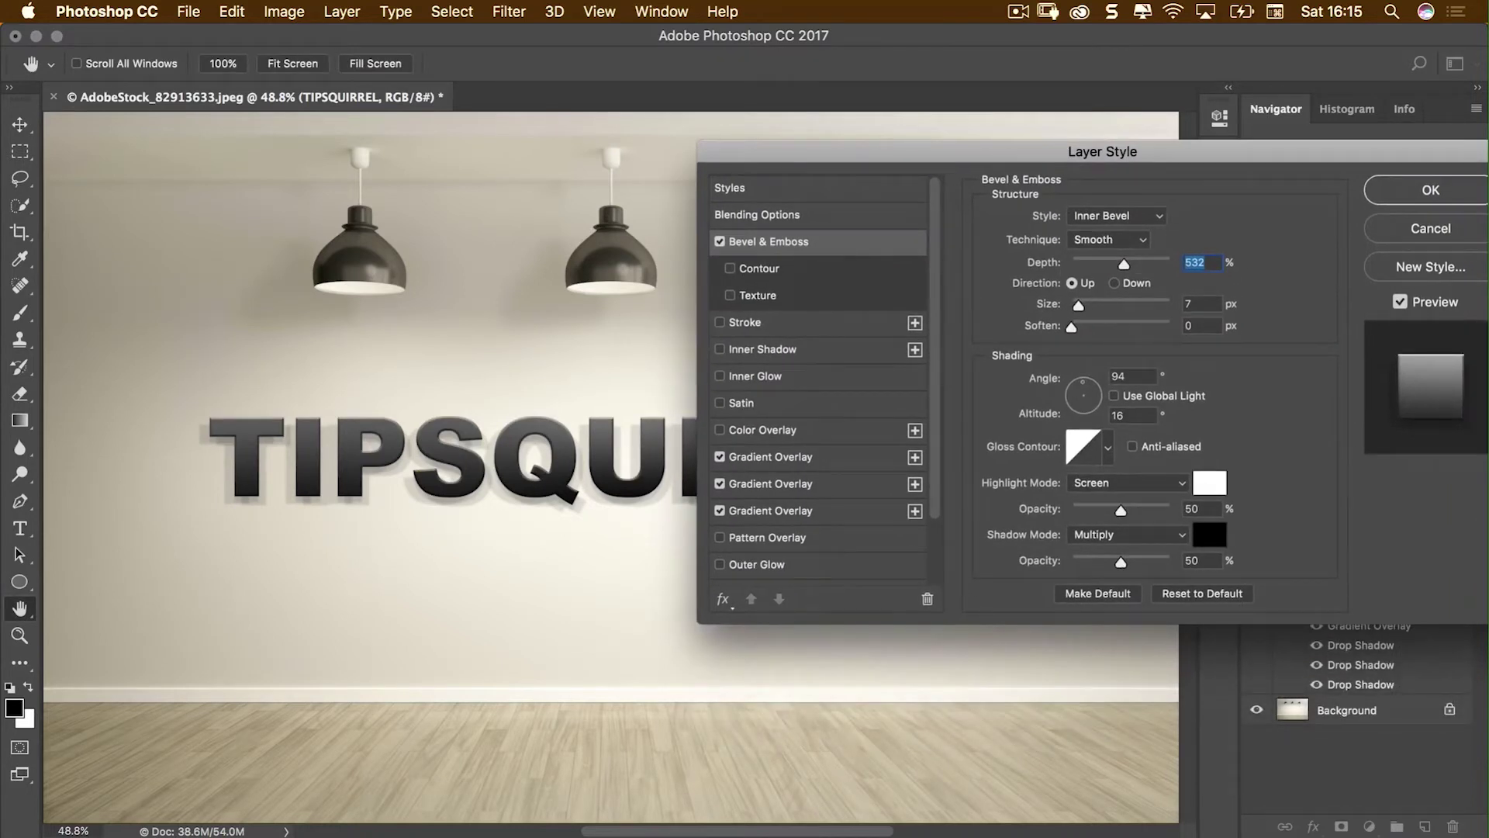
{"action": "left_click_drag", "start_coordinate": [1123, 263], "coordinate": [1131, 263]}
{"action": "left_click_drag", "start_coordinate": [1078, 305], "coordinate": [1080, 305]}
{"action": "key", "text": "Up"}
{"action": "key", "text": "Up"}
{"action": "key", "text": "Up"}
{"action": "key", "text": "Up"}
{"action": "key", "text": "Up"}
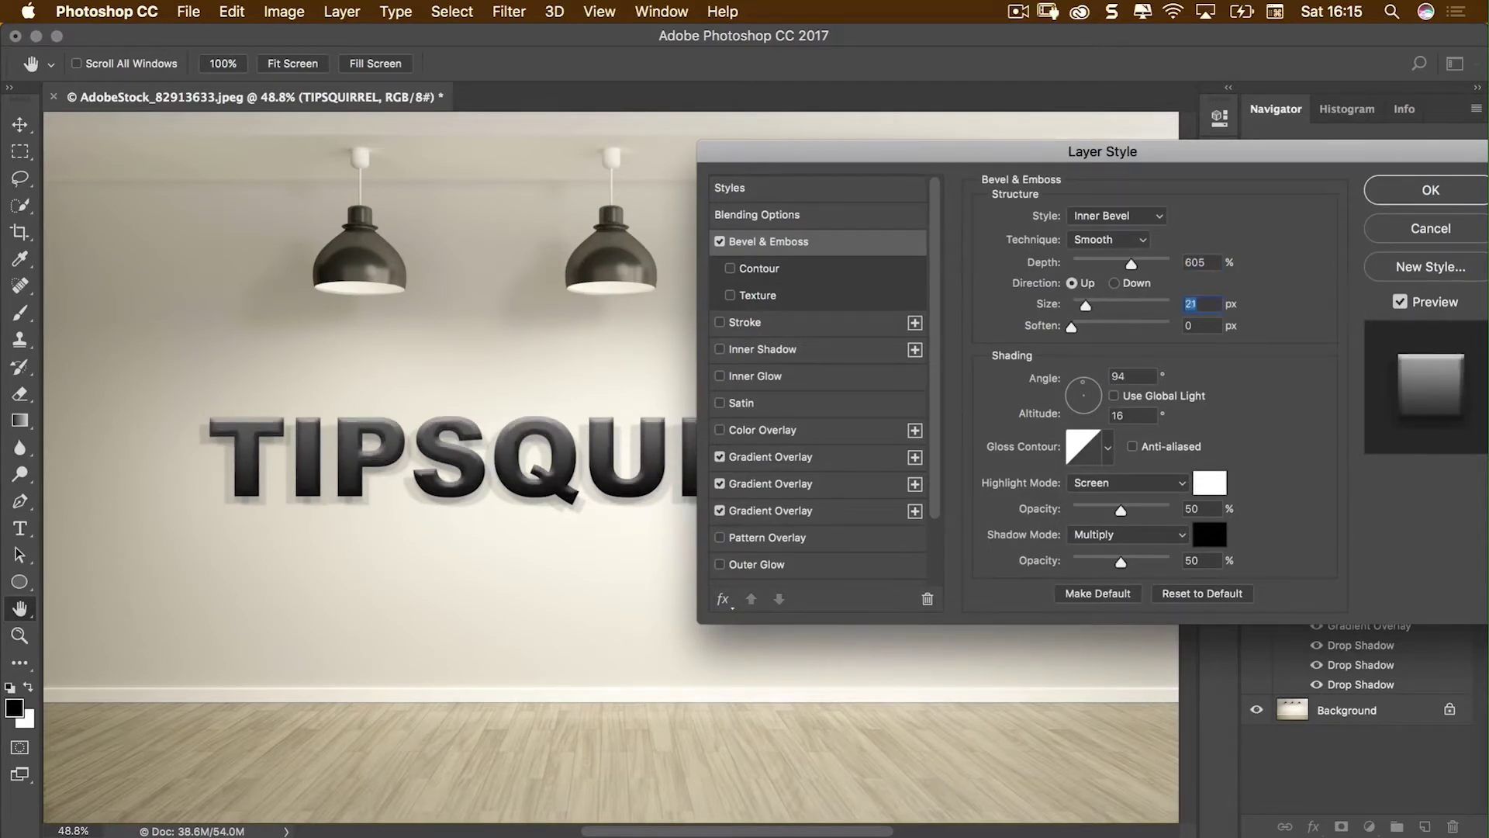
{"action": "key", "text": "Down"}
{"action": "key", "text": "Down"}
{"action": "key", "text": "Down"}
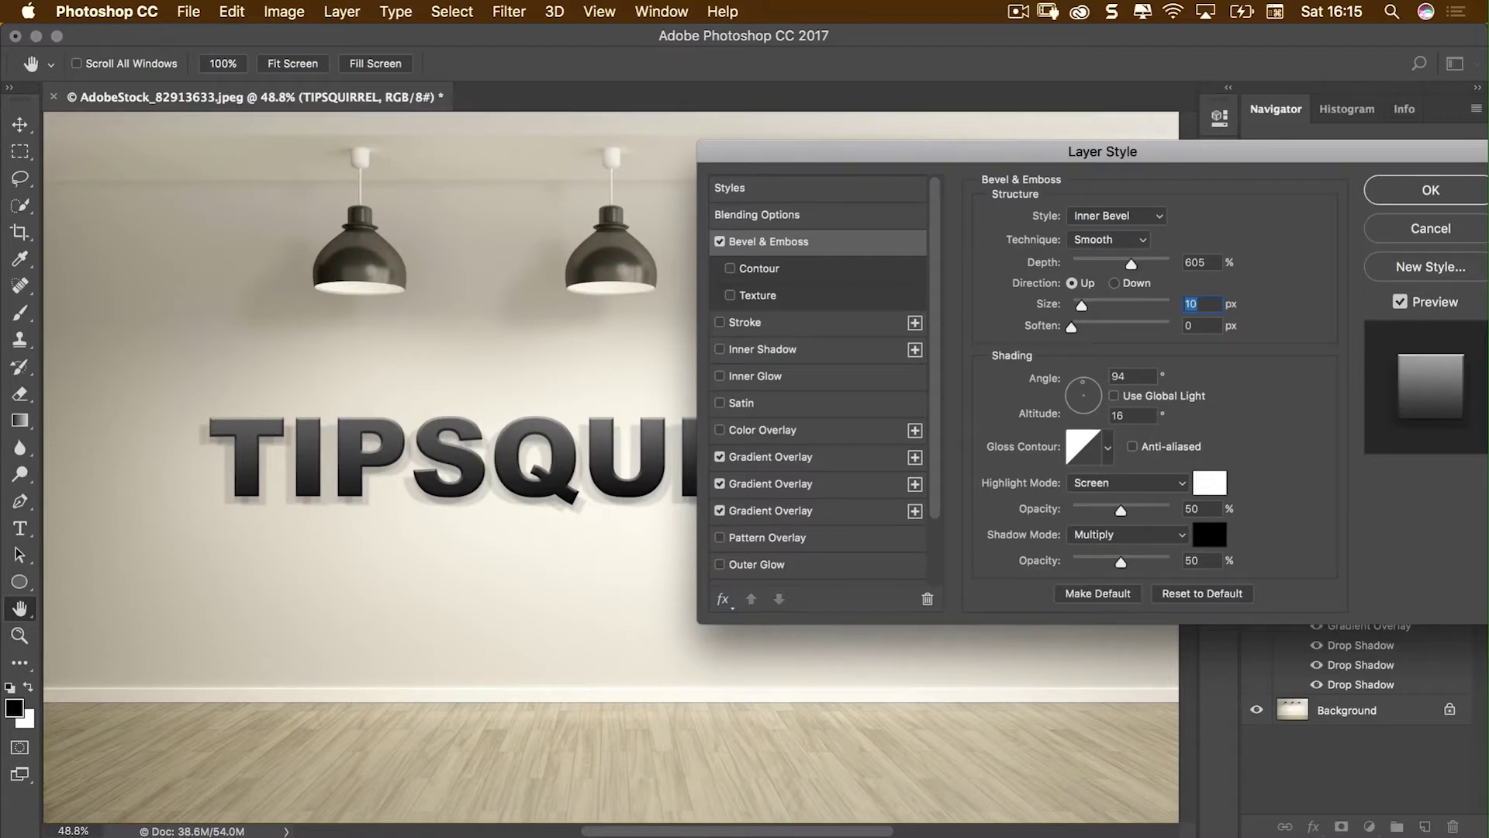
{"action": "key", "text": "Return"}
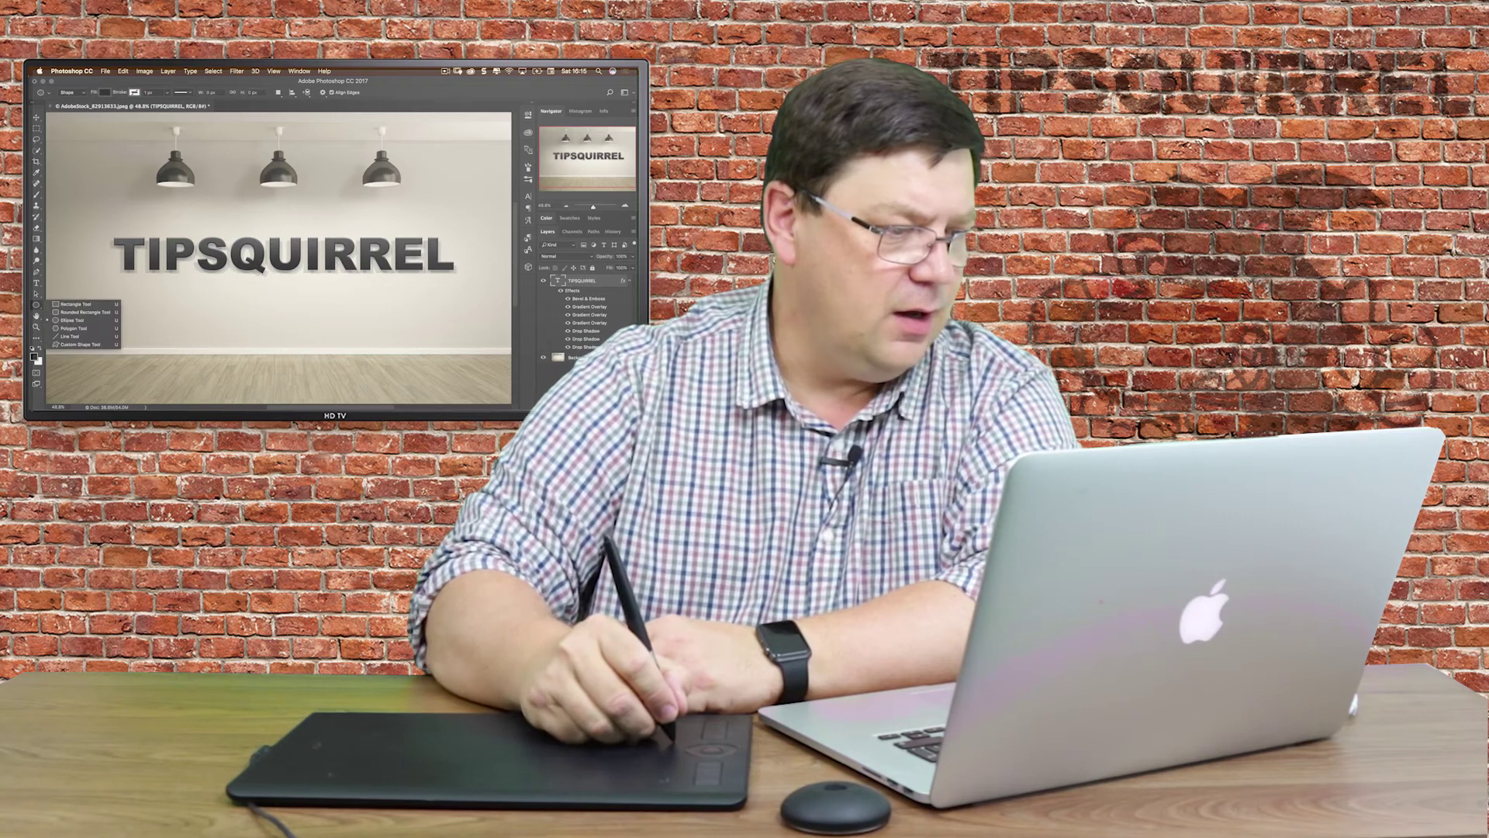
Draw a circle about 516 px wide over the lower middle of the text and fill it with blue.
{"action": "left_click", "coordinate": [72, 320]}
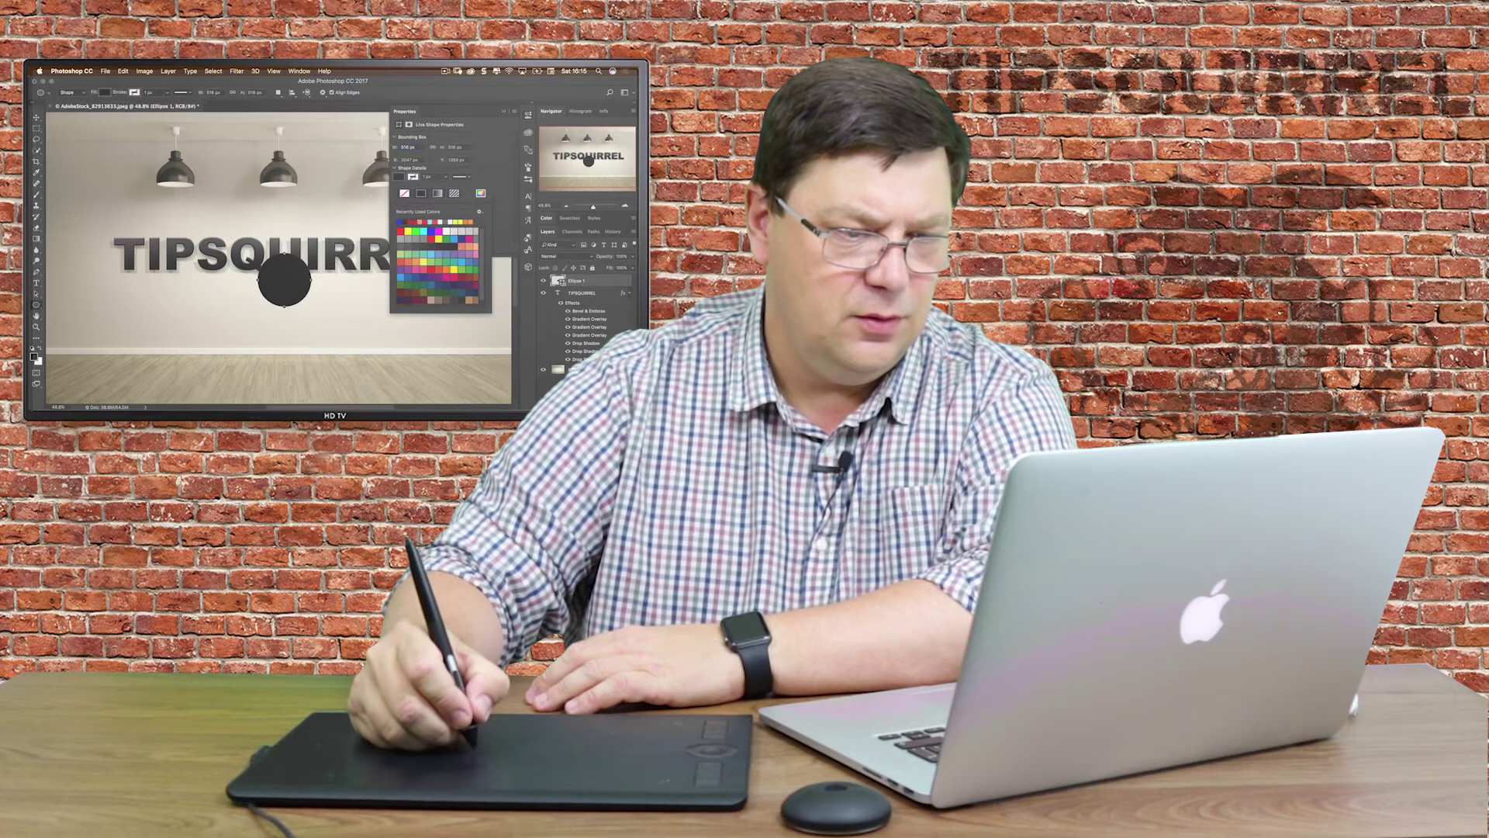
{"action": "left_click", "coordinate": [432, 231]}
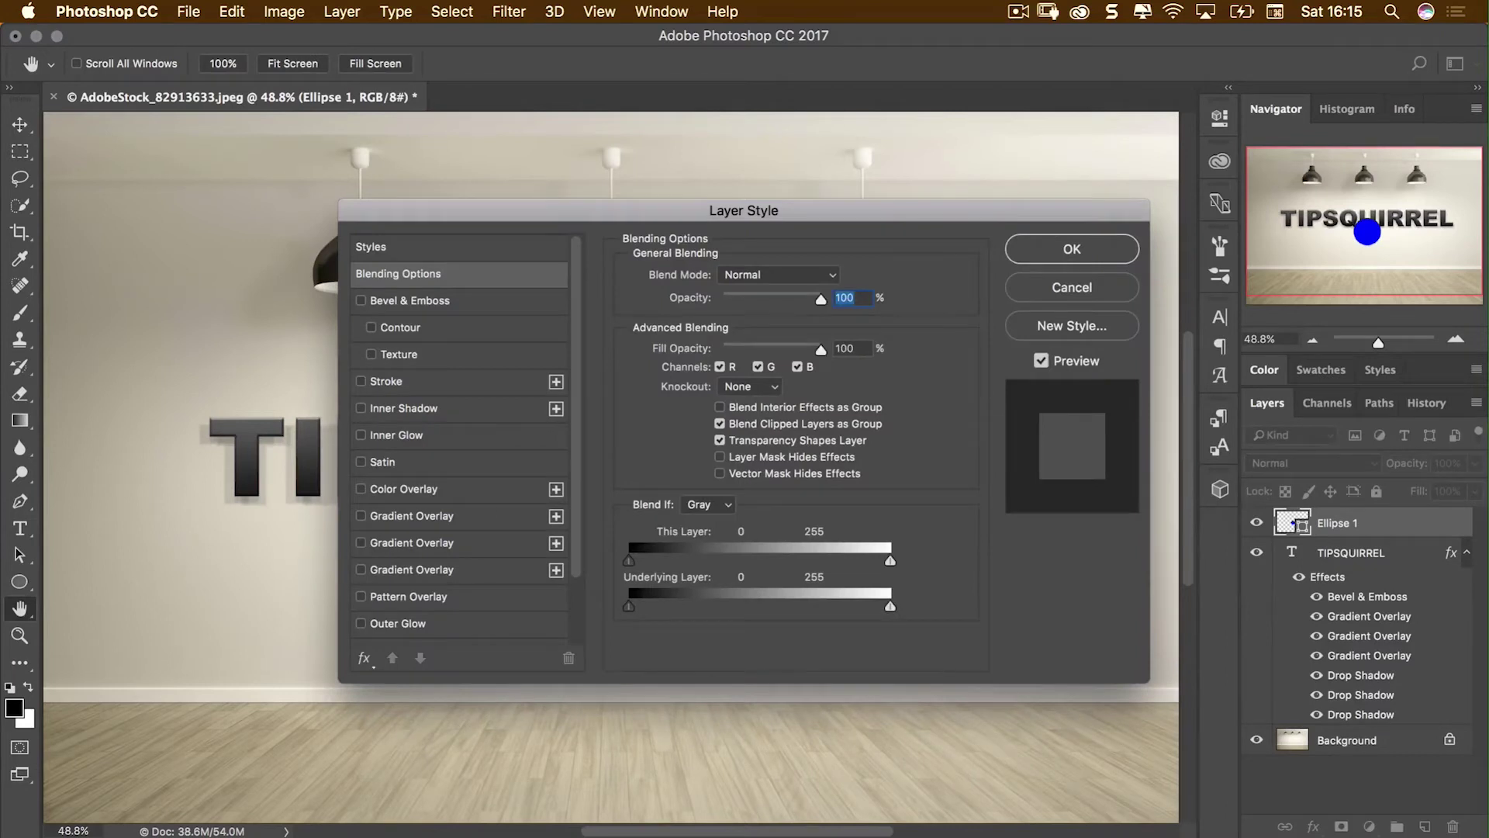
Reset the circle's layer effects list to default and add an outside stroke of about 79 px.
{"action": "left_click_drag", "start_coordinate": [743, 210], "coordinate": [1070, 107]}
{"action": "left_click", "coordinate": [691, 553]}
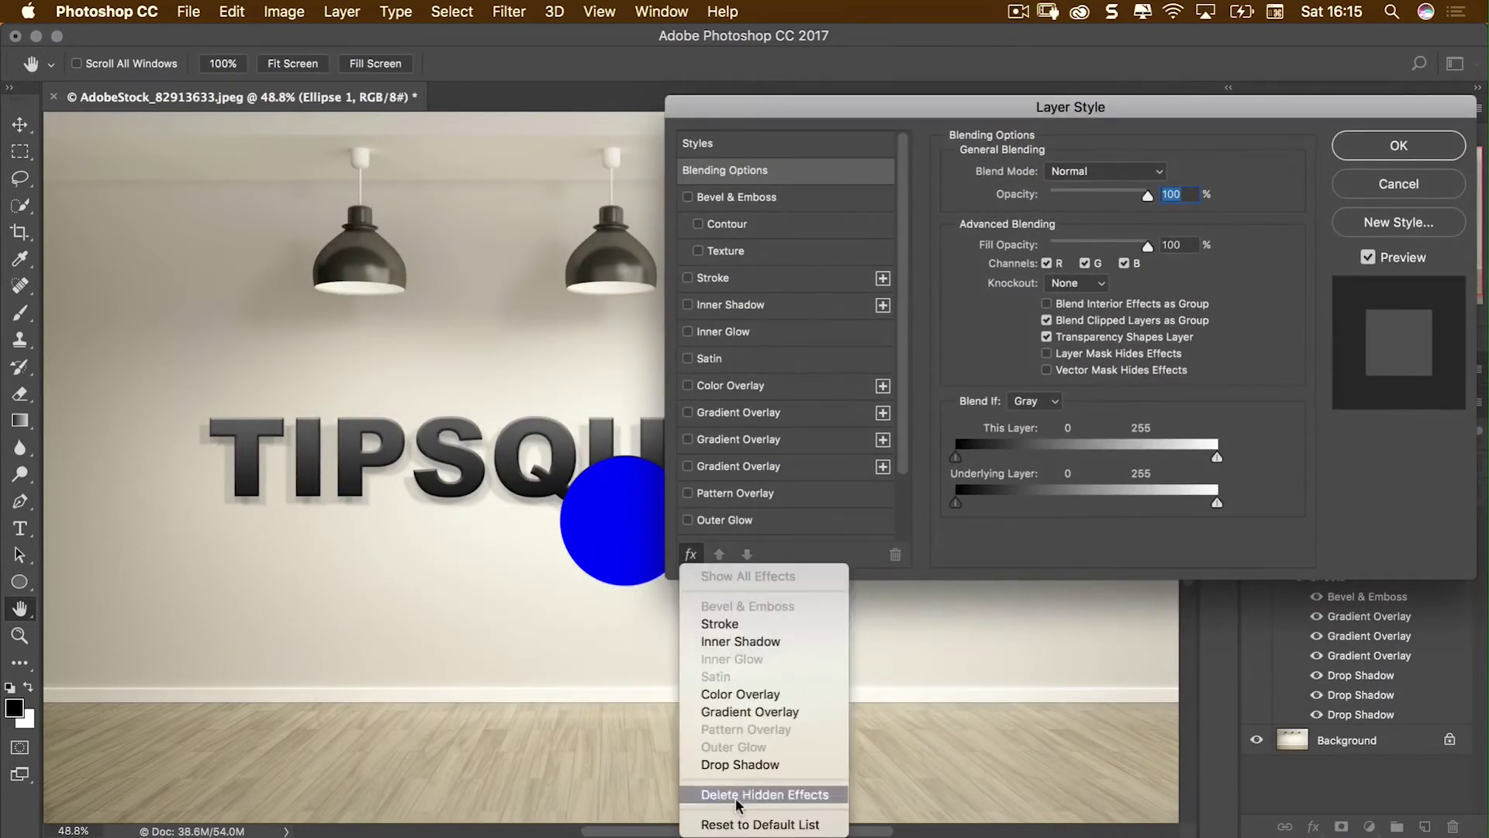
{"action": "left_click", "coordinate": [756, 824]}
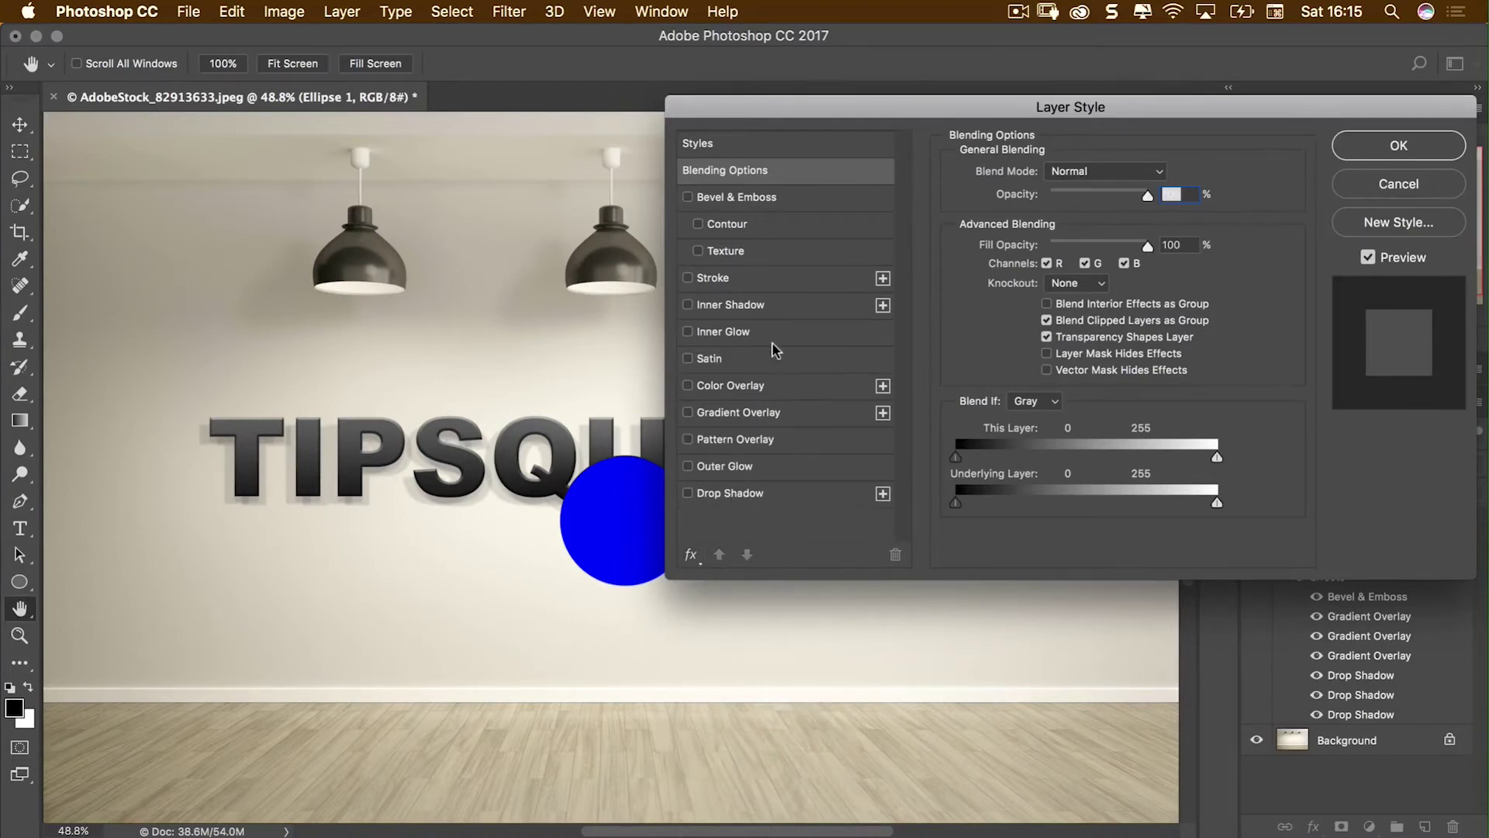
{"action": "left_click", "coordinate": [759, 284]}
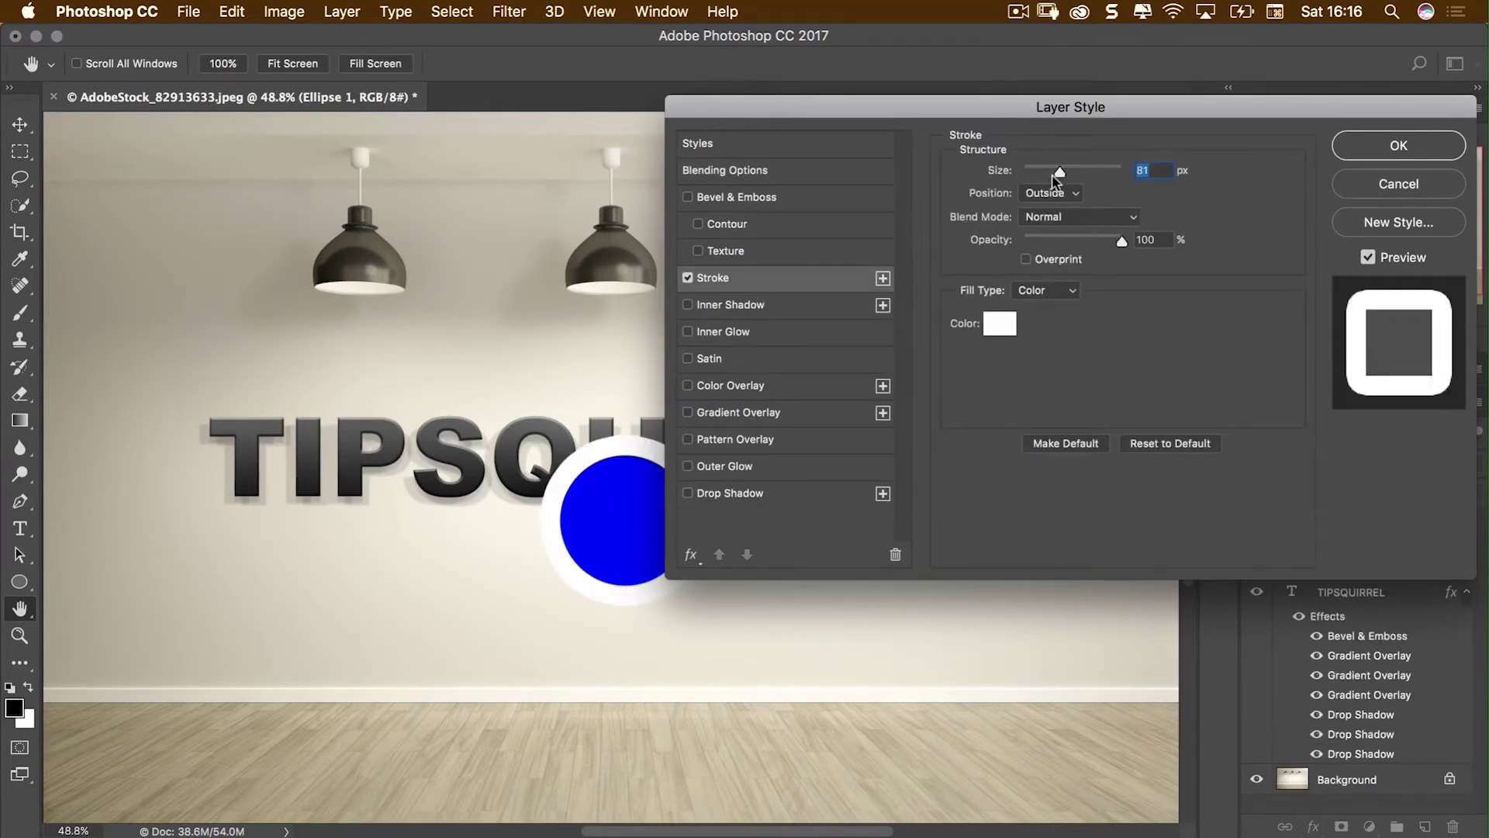
{"action": "mouse_move", "coordinate": [1058, 172]}
{"action": "left_mouse_down"}
{"action": "mouse_move", "coordinate": [1041, 172]}
{"action": "mouse_move", "coordinate": [1073, 176]}
{"action": "mouse_move", "coordinate": [1059, 178]}
{"action": "left_mouse_up"}
Add a second stroke to the circle and colour it dark red (a10909).
{"action": "left_click", "coordinate": [883, 278]}
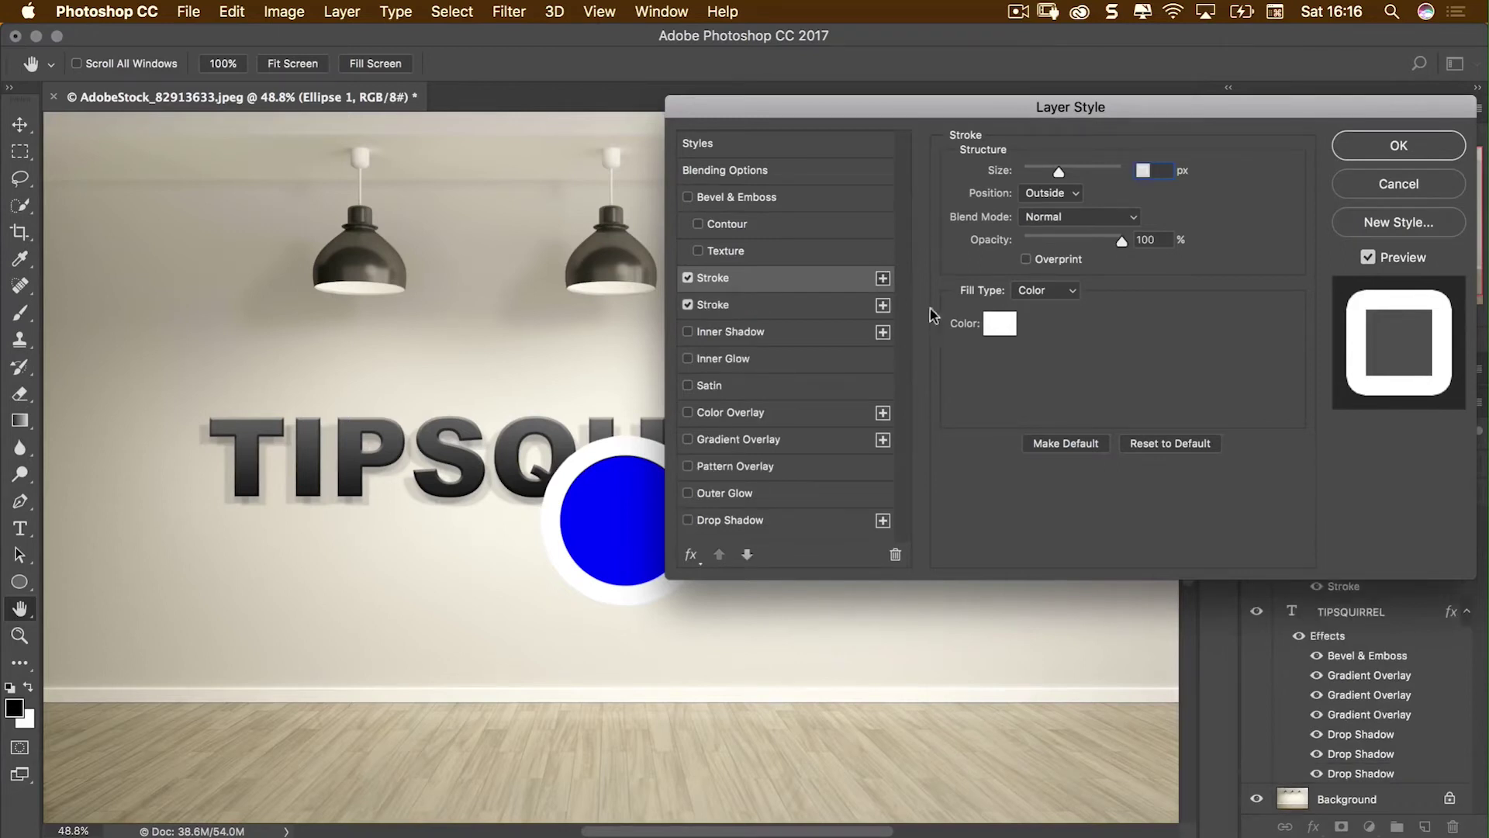
{"action": "left_click", "coordinate": [1002, 329]}
{"action": "mouse_move", "coordinate": [713, 397]}
{"action": "left_mouse_down"}
{"action": "mouse_move", "coordinate": [714, 373]}
{"action": "mouse_move", "coordinate": [725, 392]}
{"action": "left_mouse_up"}
{"action": "left_click", "coordinate": [936, 286]}
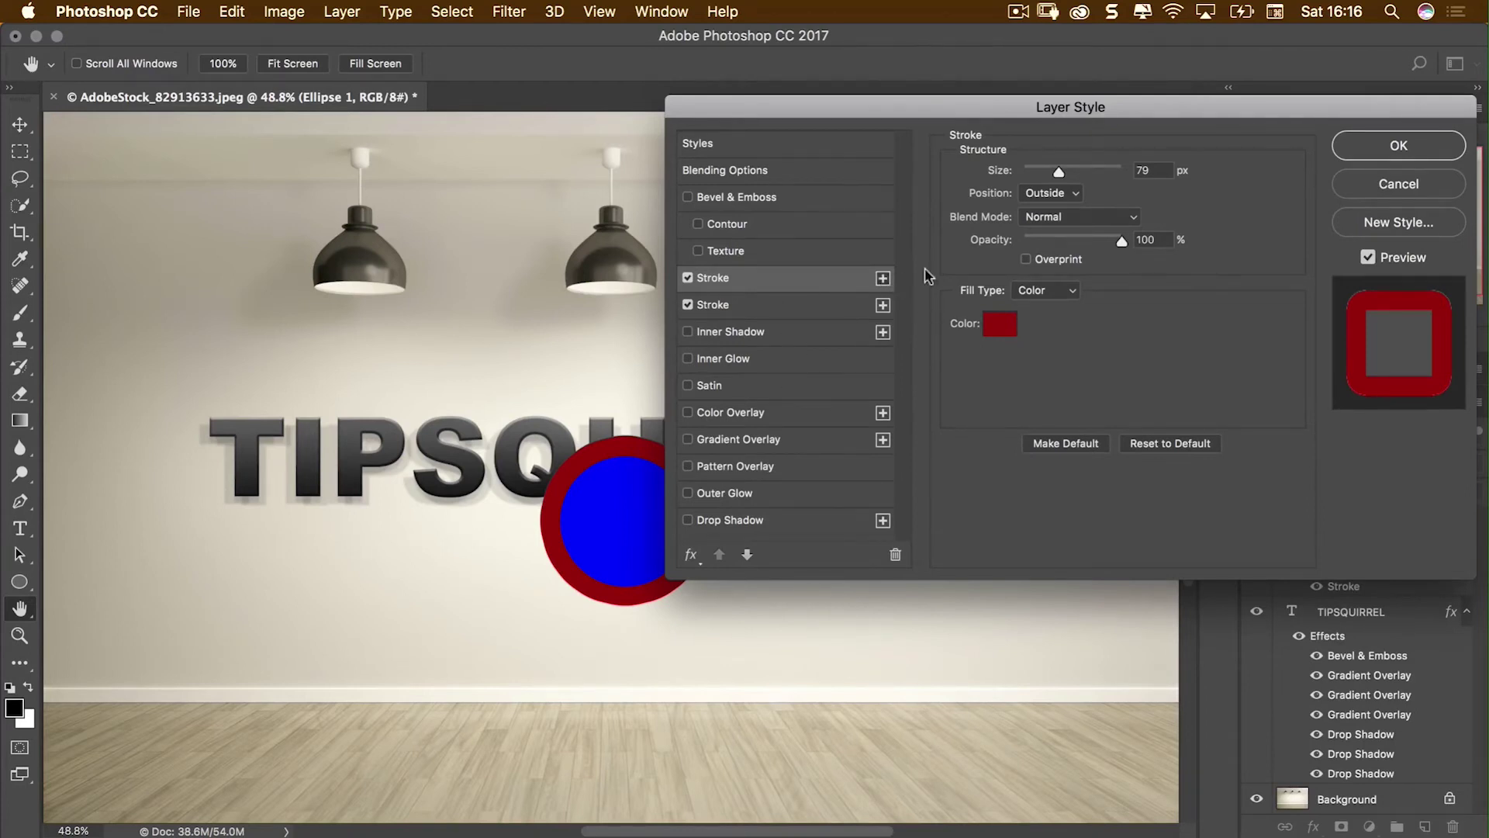
Change the colour of the circle's upper stroke from the list to near-white.
{"action": "left_click", "coordinate": [1005, 331]}
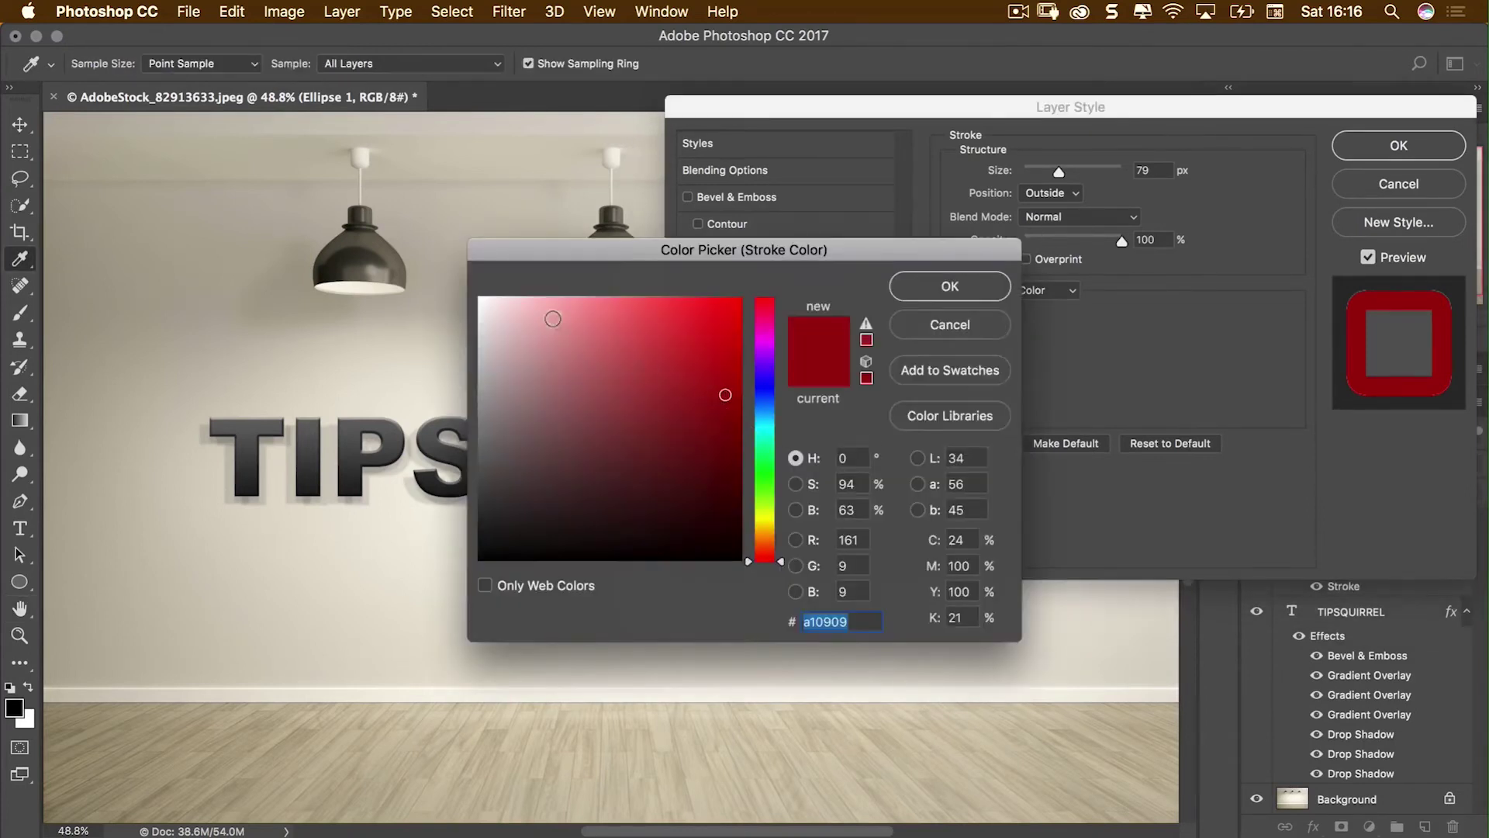
{"action": "left_click", "coordinate": [612, 284]}
{"action": "left_click", "coordinate": [923, 293]}
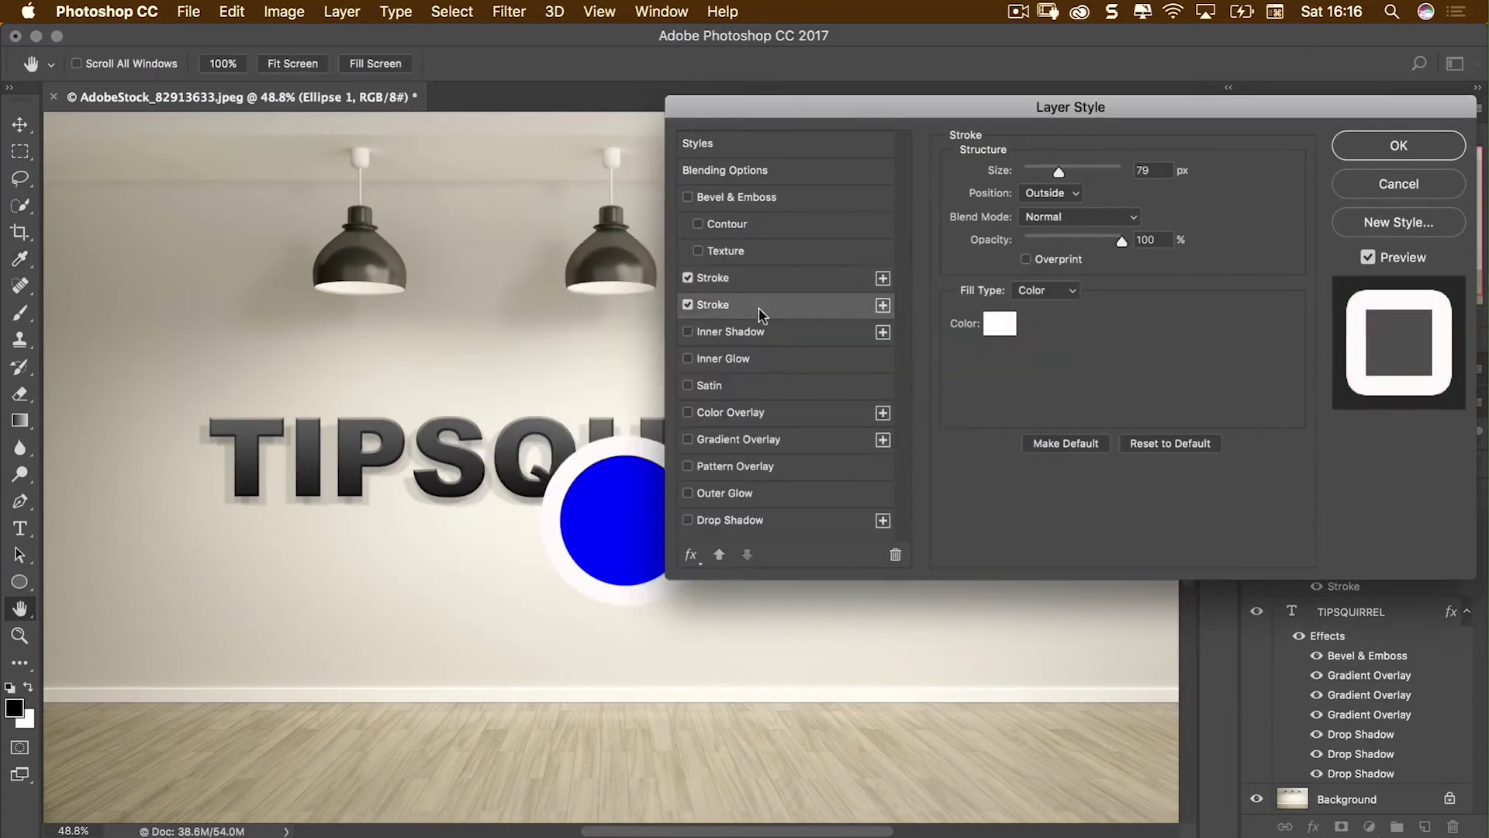
Set the circle's lower listed stroke to 177 px and dark red, and apply the layer style.
{"action": "left_click_drag", "start_coordinate": [1059, 172], "coordinate": [1096, 176]}
{"action": "left_click", "coordinate": [1000, 322]}
{"action": "left_click", "coordinate": [715, 392]}
{"action": "left_click", "coordinate": [944, 287]}
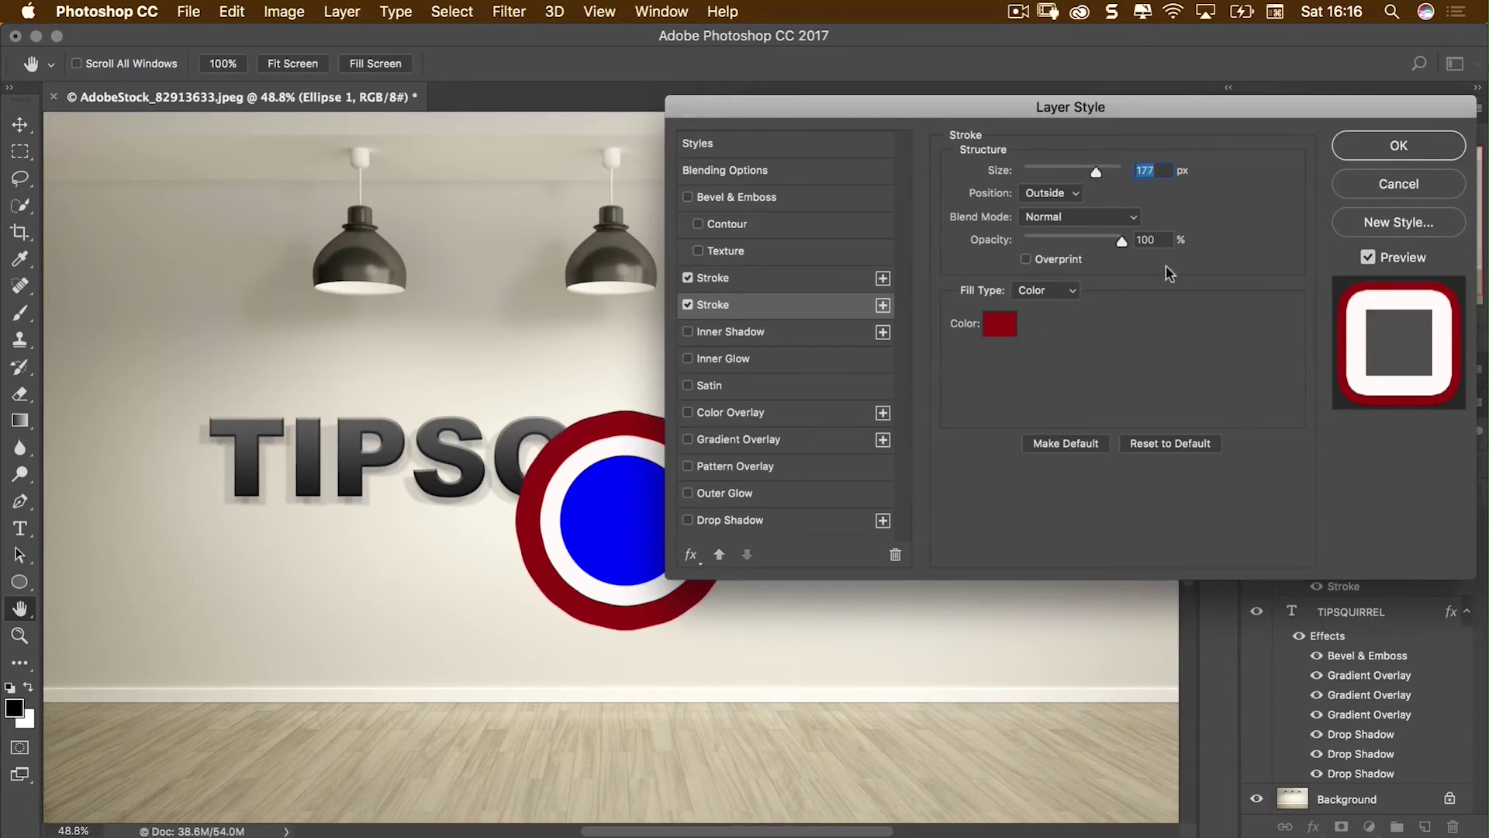
{"action": "left_click", "coordinate": [1390, 152]}
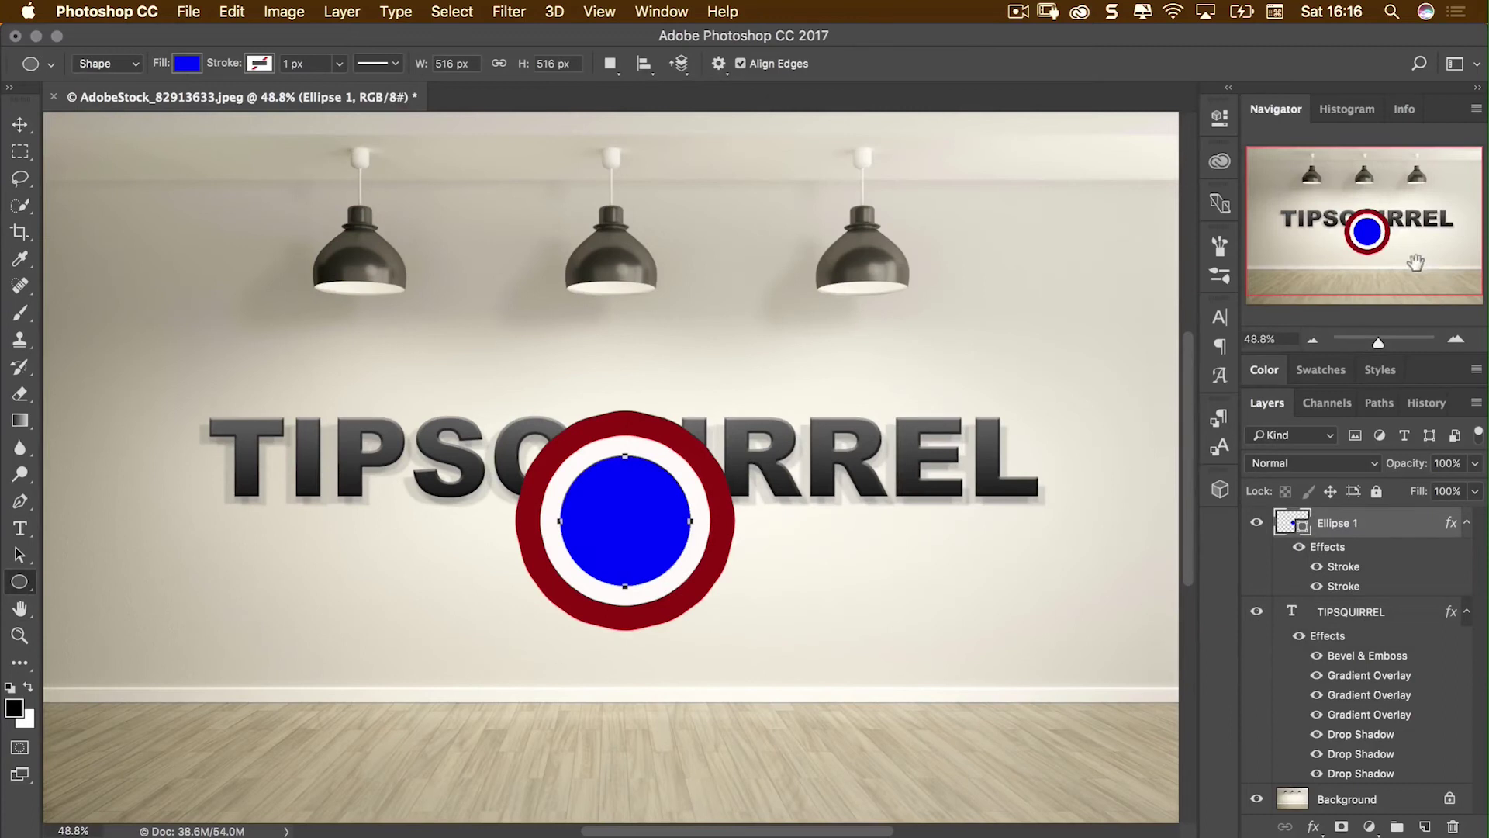
Enlarge the view to 100% around the circle and examine the edges of its two strokes.
{"action": "left_click", "coordinate": [1458, 341]}
{"action": "left_click", "coordinate": [1458, 341]}
{"action": "left_click", "coordinate": [1459, 340]}
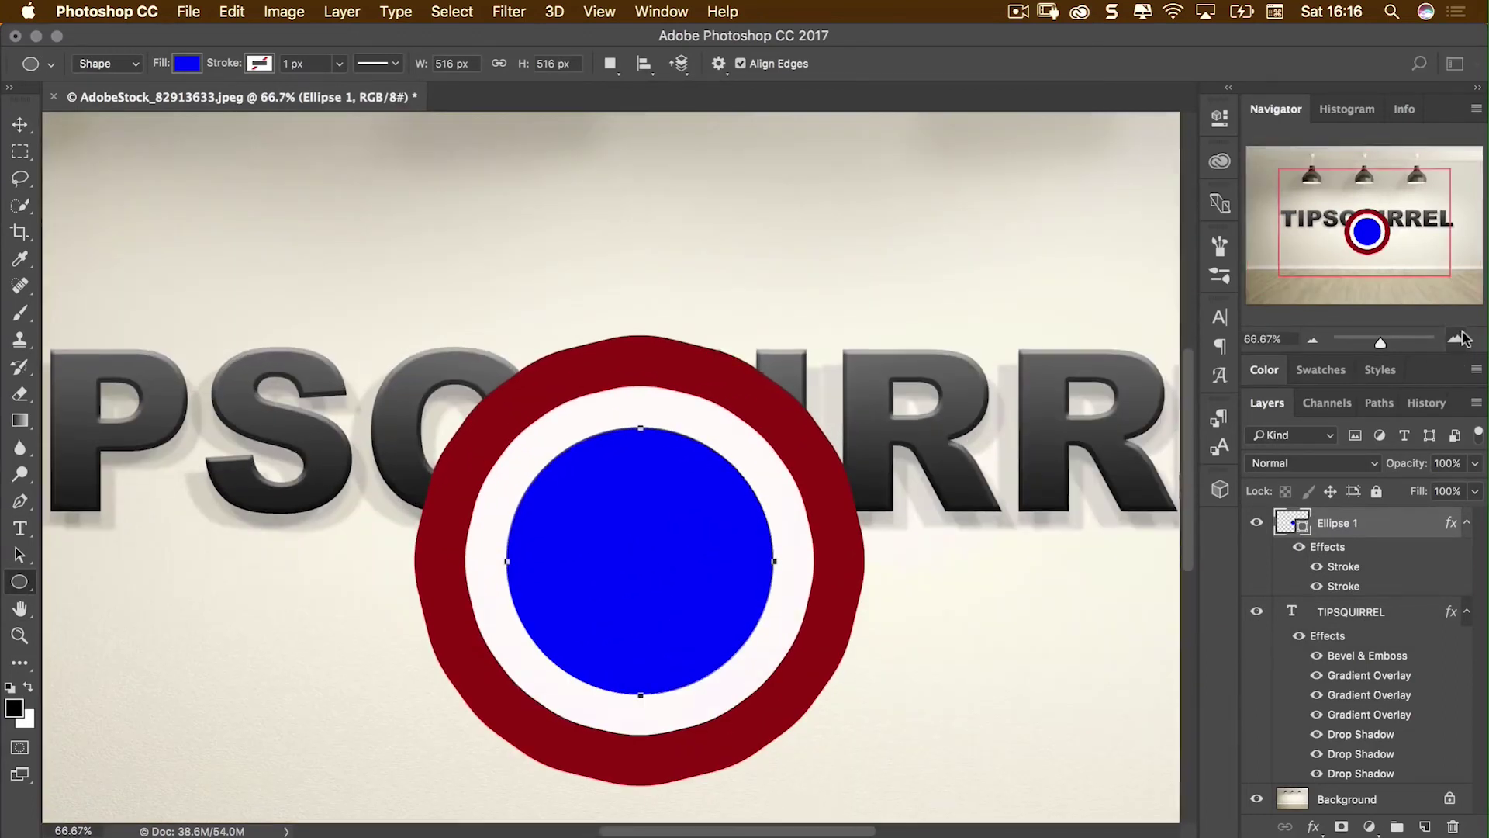
{"action": "left_click_drag", "start_coordinate": [1382, 224], "coordinate": [1379, 231]}
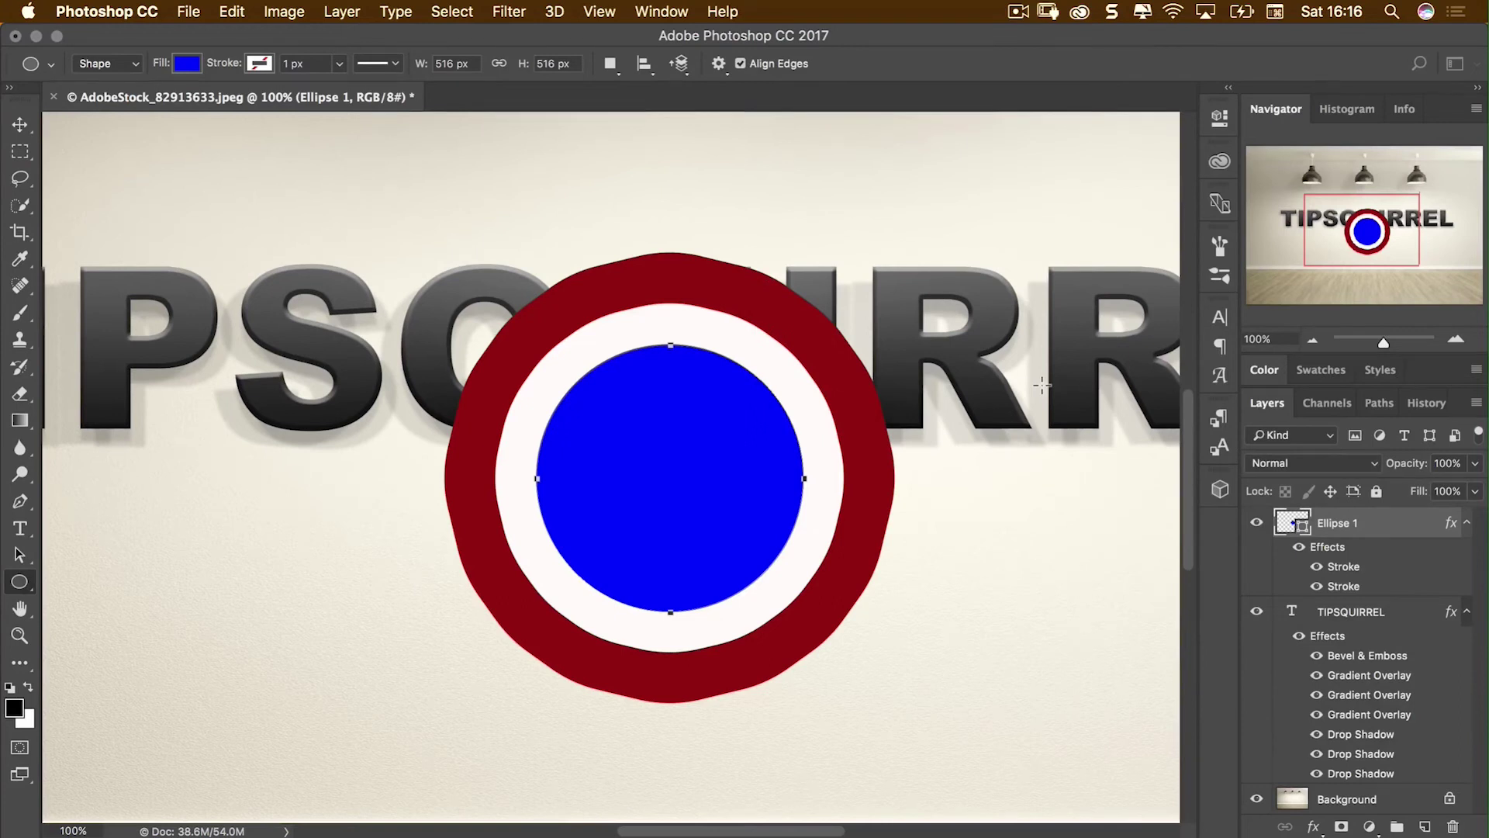